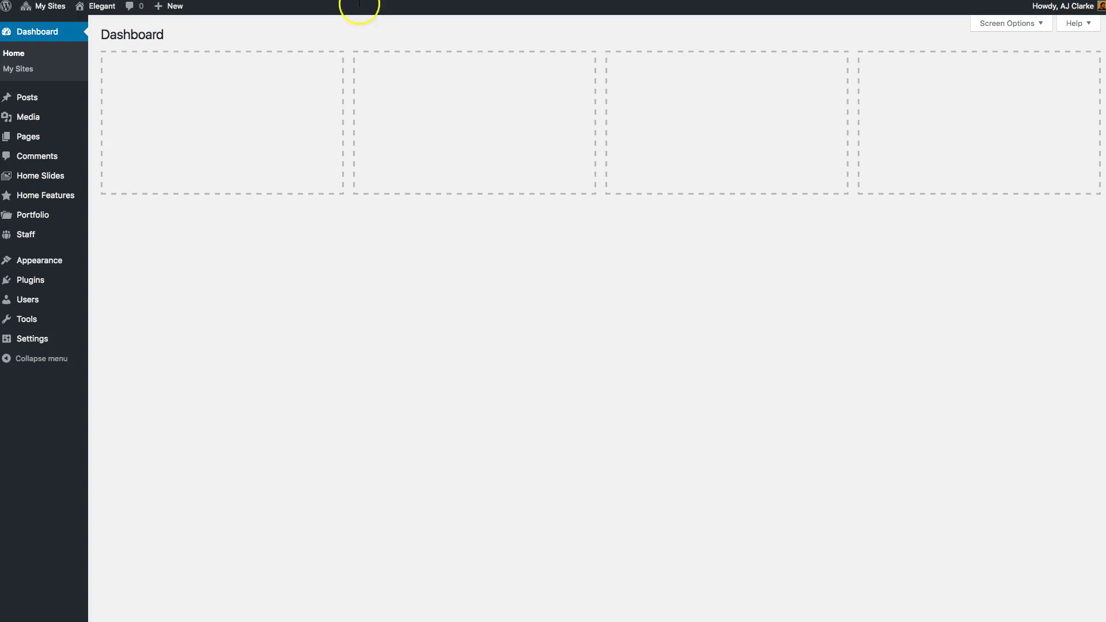
# Create and publish a new page titled "Homepage" that uses the Homepage template.
pyautogui.moveTo(55, 137)
pyautogui.click(119, 151)
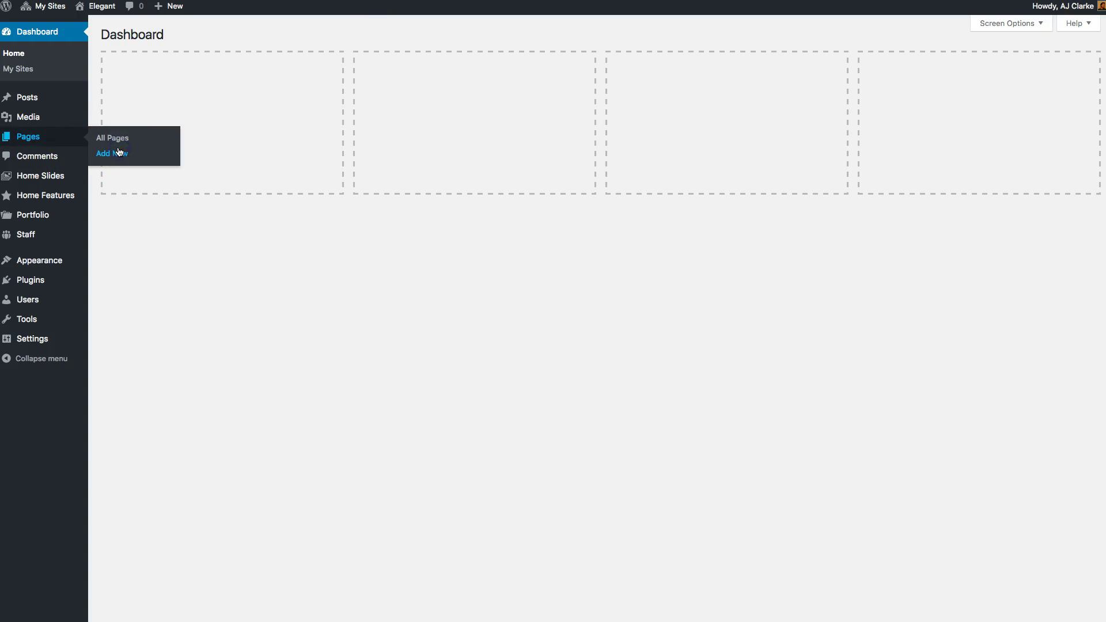
pyautogui.write('Homepage')
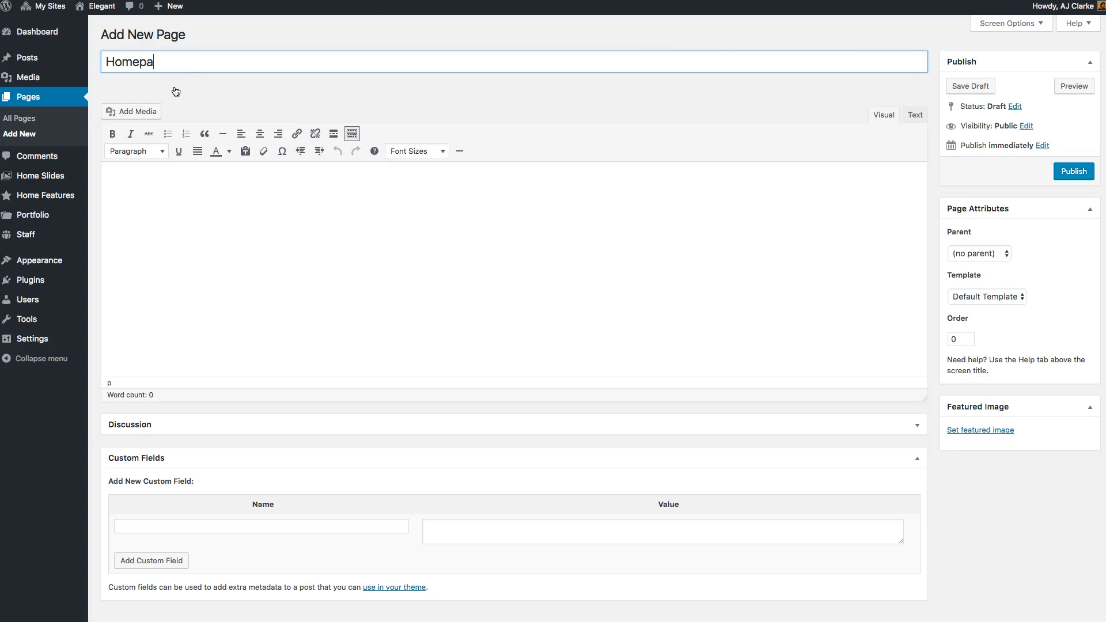
pyautogui.click(983, 297)
pyautogui.click(977, 318)
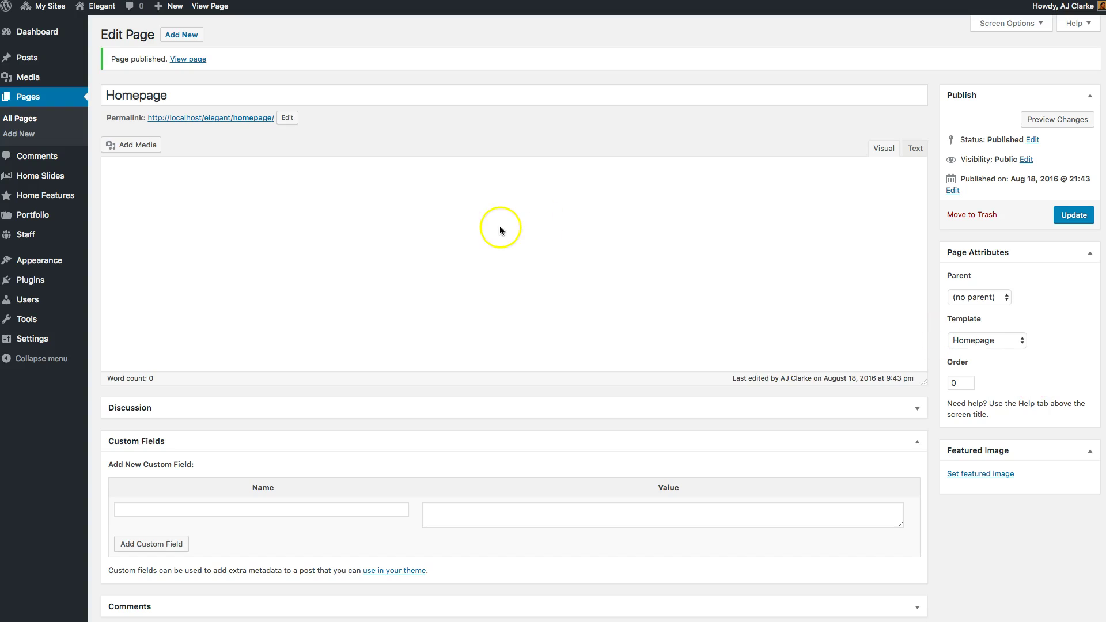
# Make the site's front page display the static page Homepage in the Reading settings and save the changes.
pyautogui.moveTo(35, 341)
pyautogui.click(129, 379)
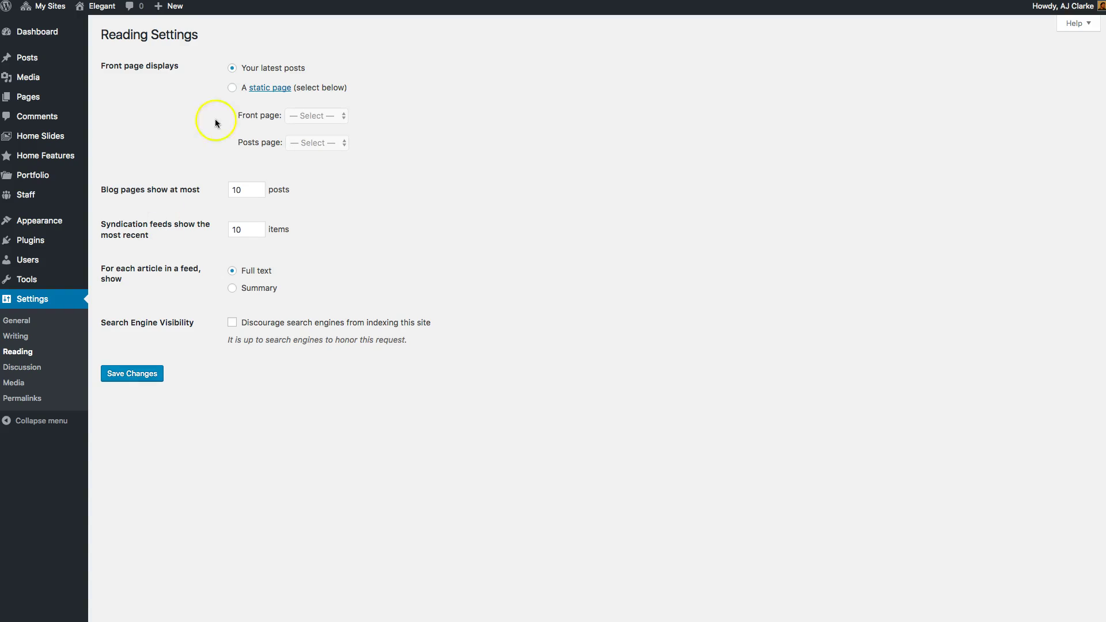
pyautogui.click(231, 88)
pyautogui.click(316, 116)
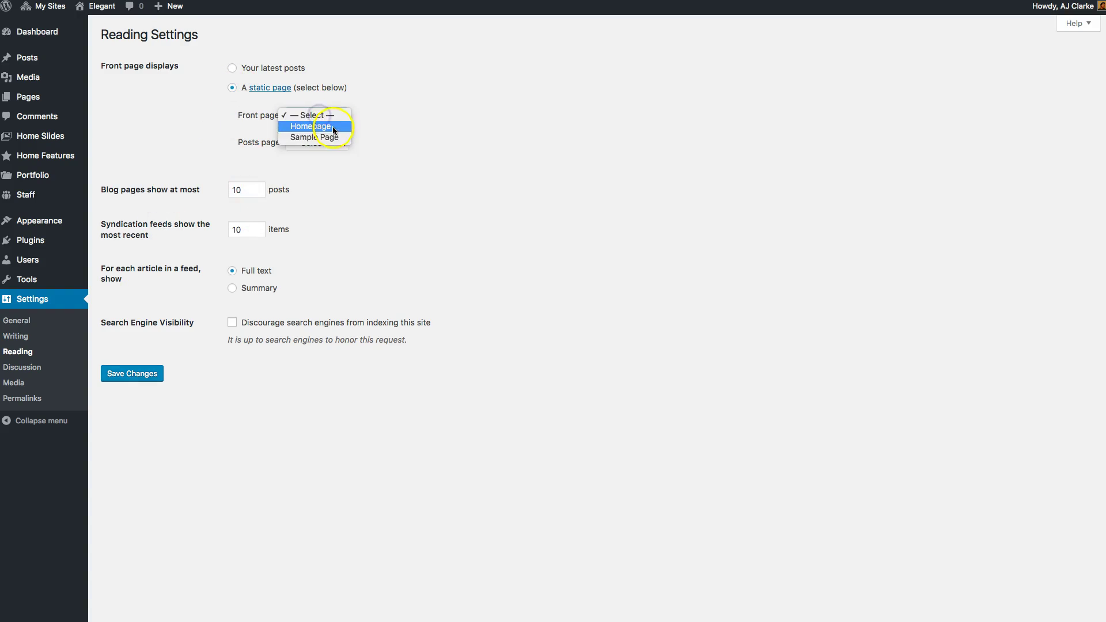
pyautogui.click(333, 125)
pyautogui.click(131, 373)
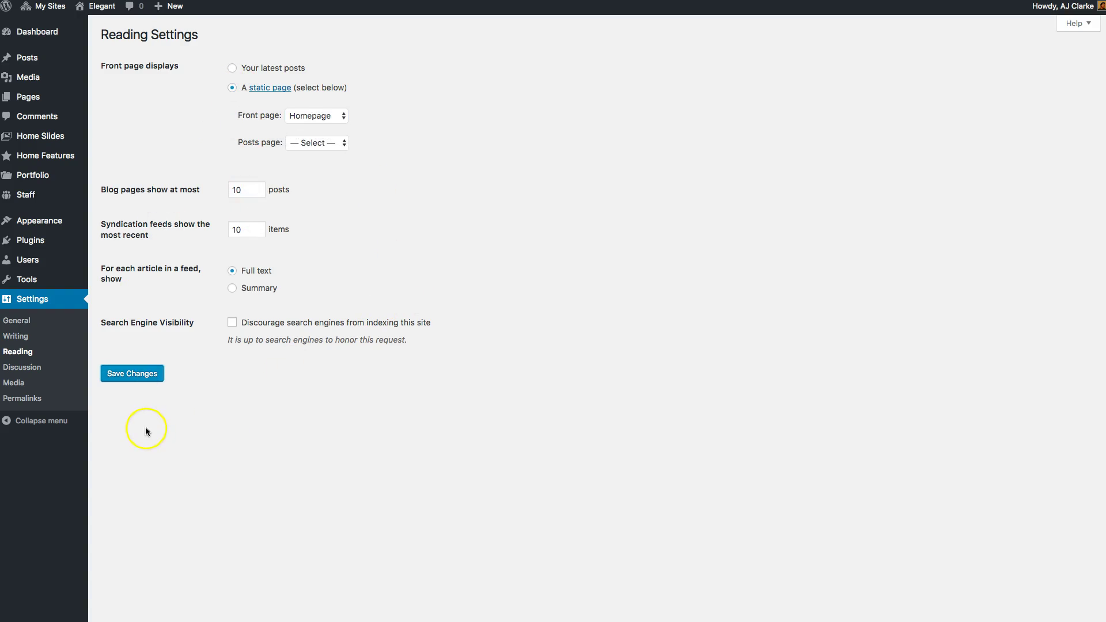
pyautogui.moveTo(233, 174); pyautogui.dragTo(273, 174)
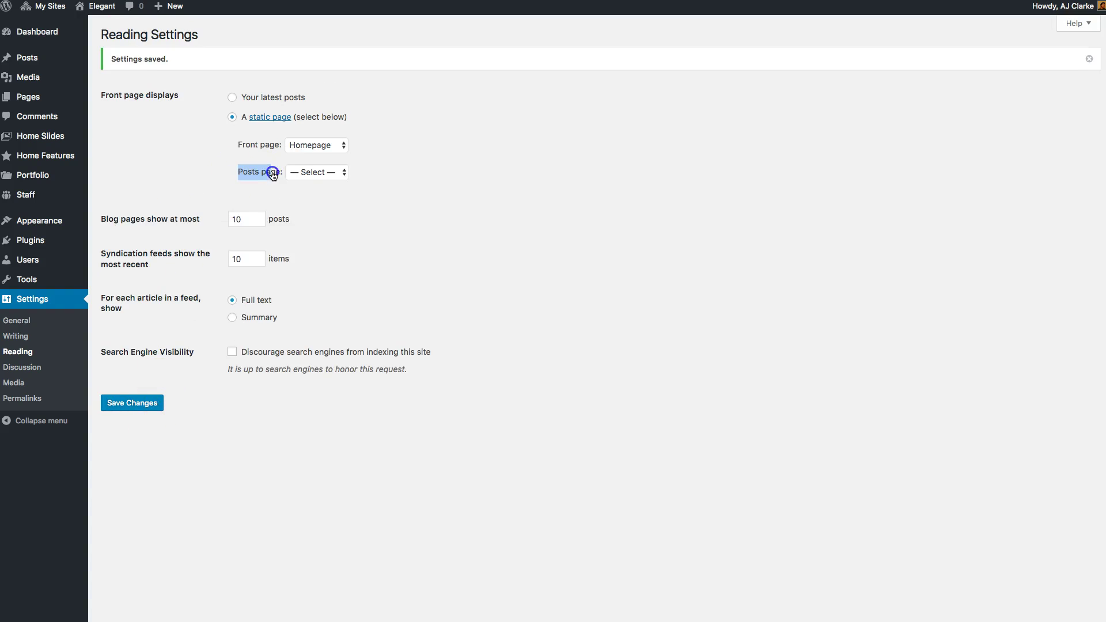
pyautogui.click(332, 175)
pyautogui.click(348, 172)
# Create and publish a new page titled "Blog" with the default template.
pyautogui.click(140, 113)
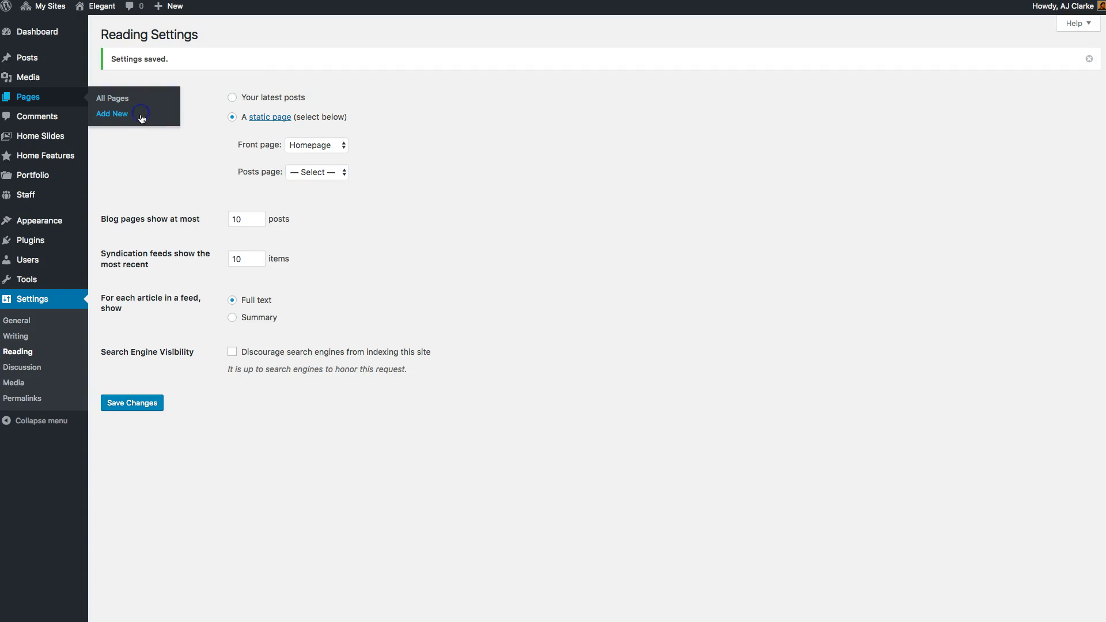
pyautogui.write('Blog')
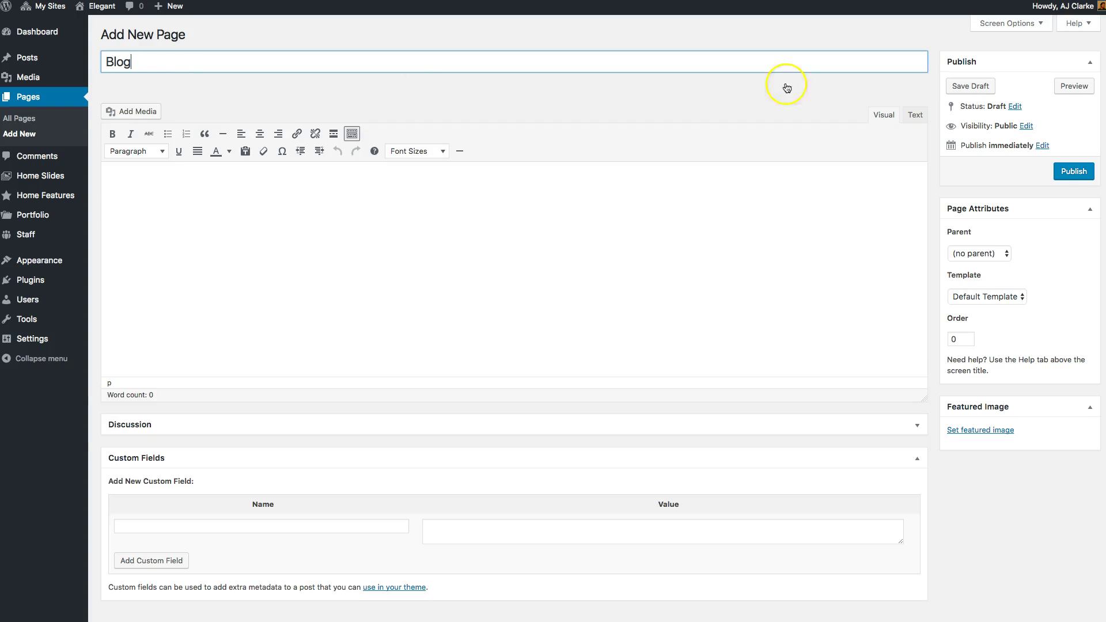
pyautogui.click(1076, 174)
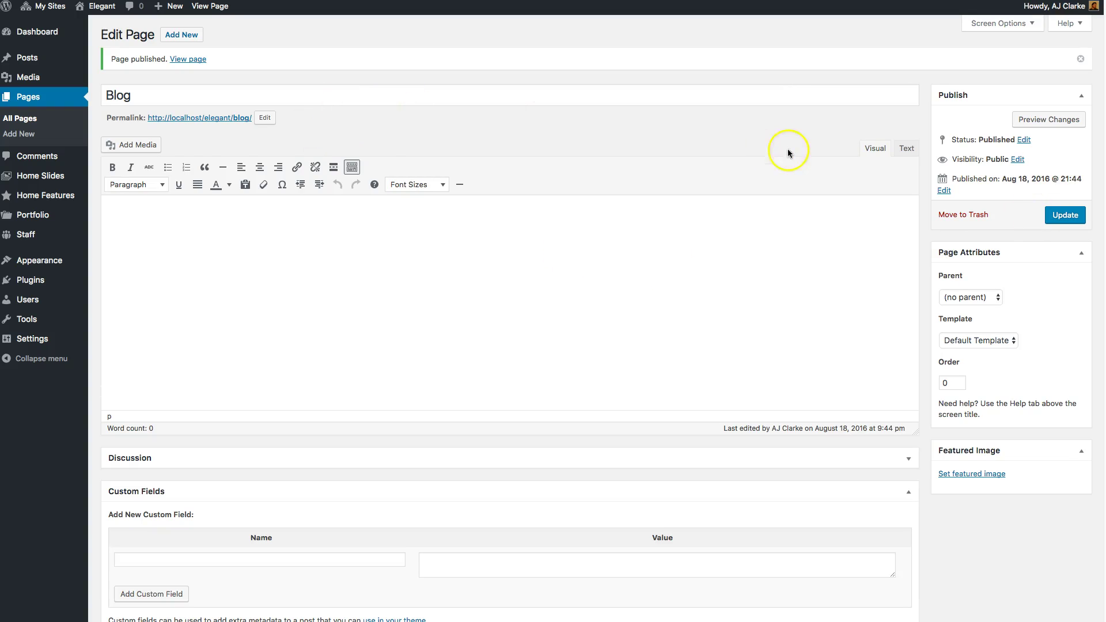
# Set Blog as the posts page in the Reading settings and save the changes.
pyautogui.moveTo(35, 340)
pyautogui.click(163, 375)
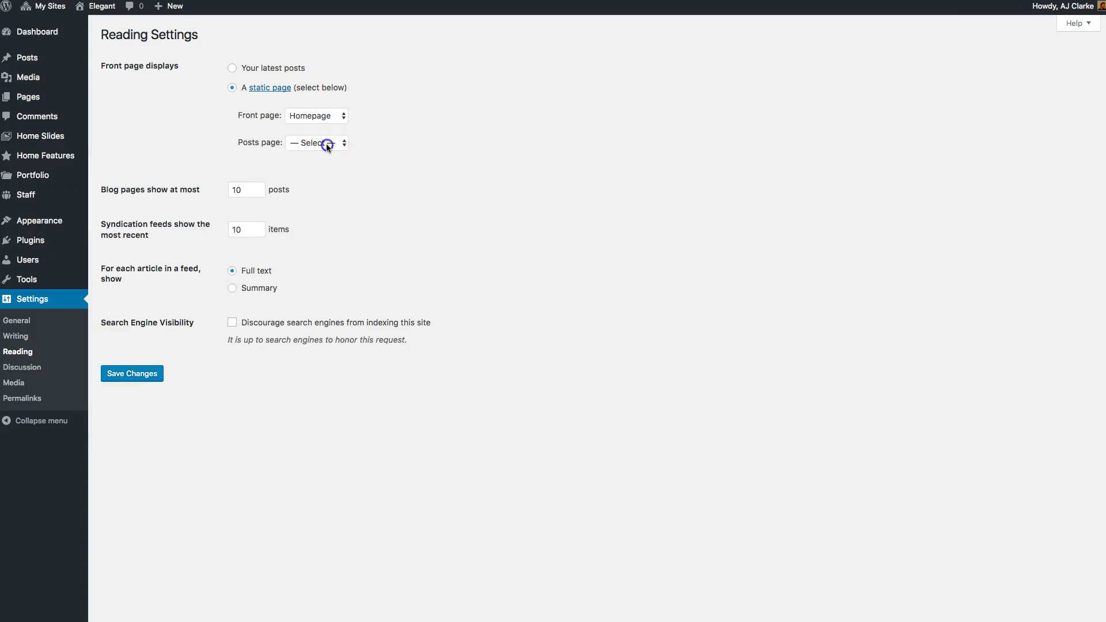
pyautogui.click(327, 145)
pyautogui.press('Return')
pyautogui.click(132, 373)
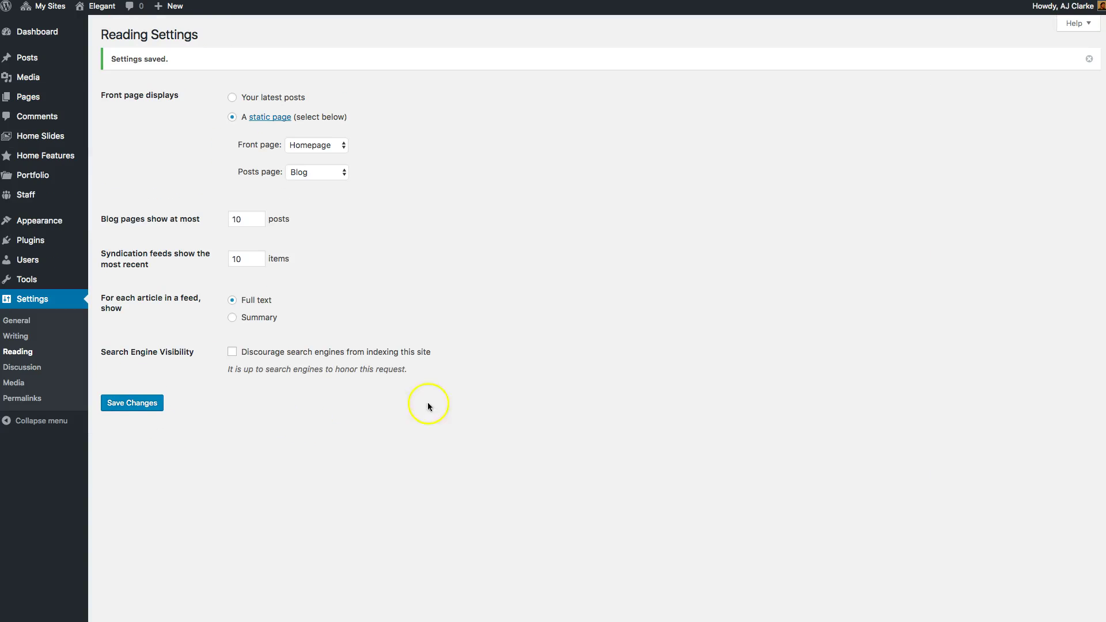
# Remove the second Homepage item and the Sample Page item from the site's default menu structure.
pyautogui.moveTo(82, 216)
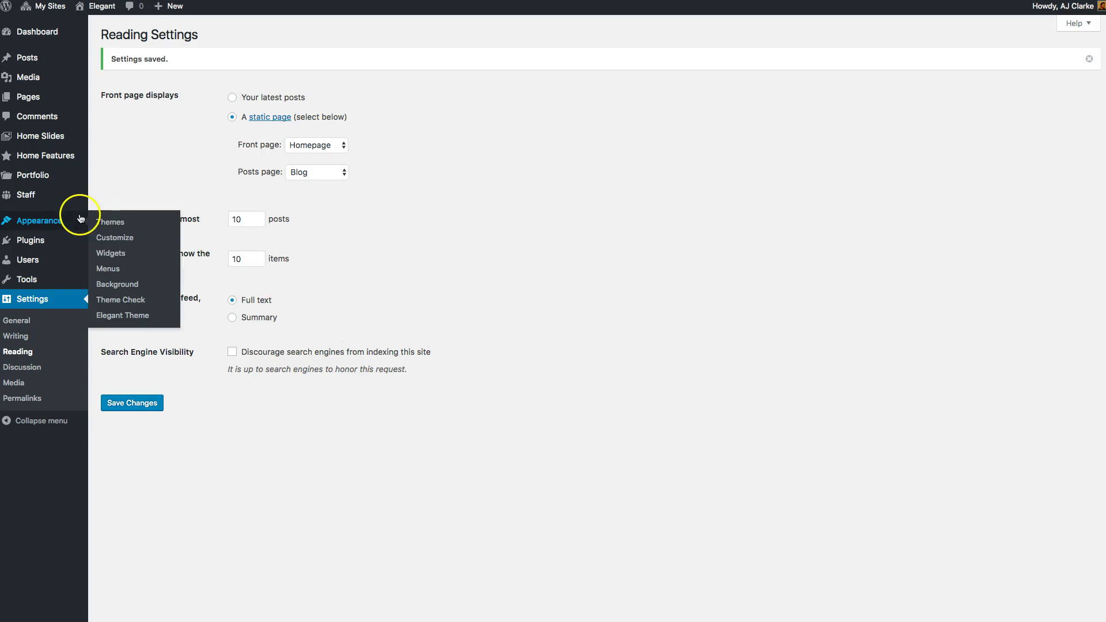
pyautogui.click(171, 273)
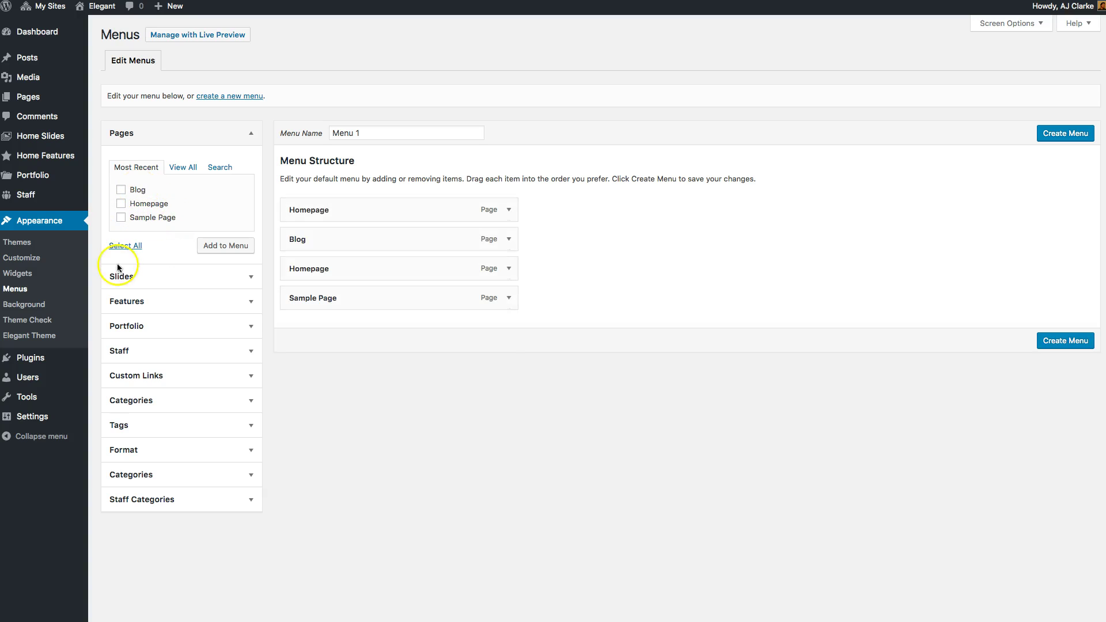
pyautogui.click(509, 268)
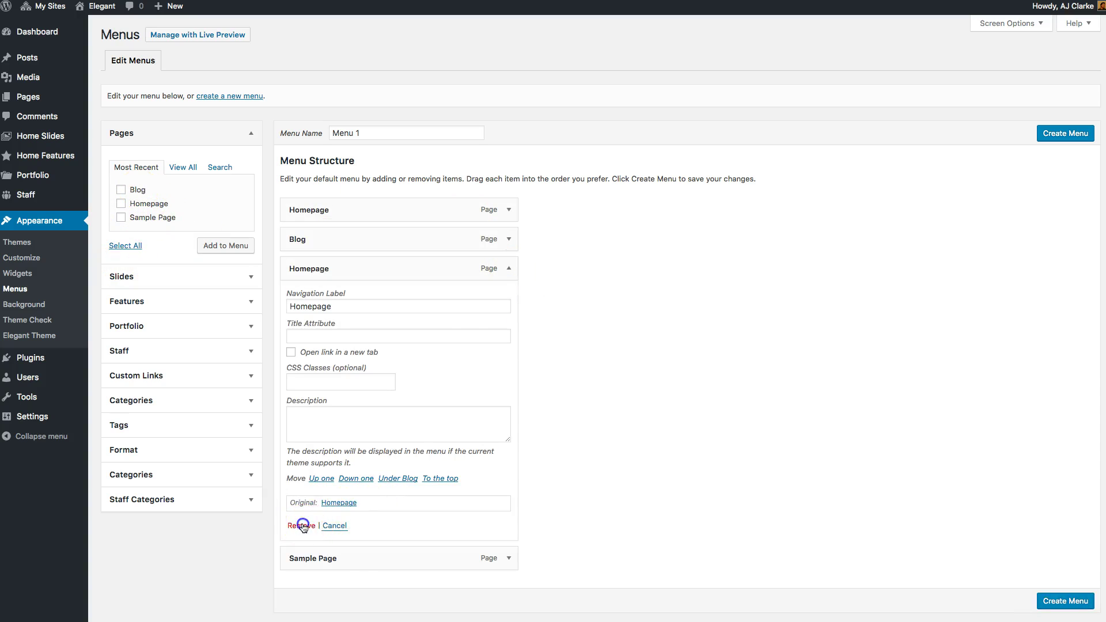
pyautogui.click(303, 523)
pyautogui.click(509, 271)
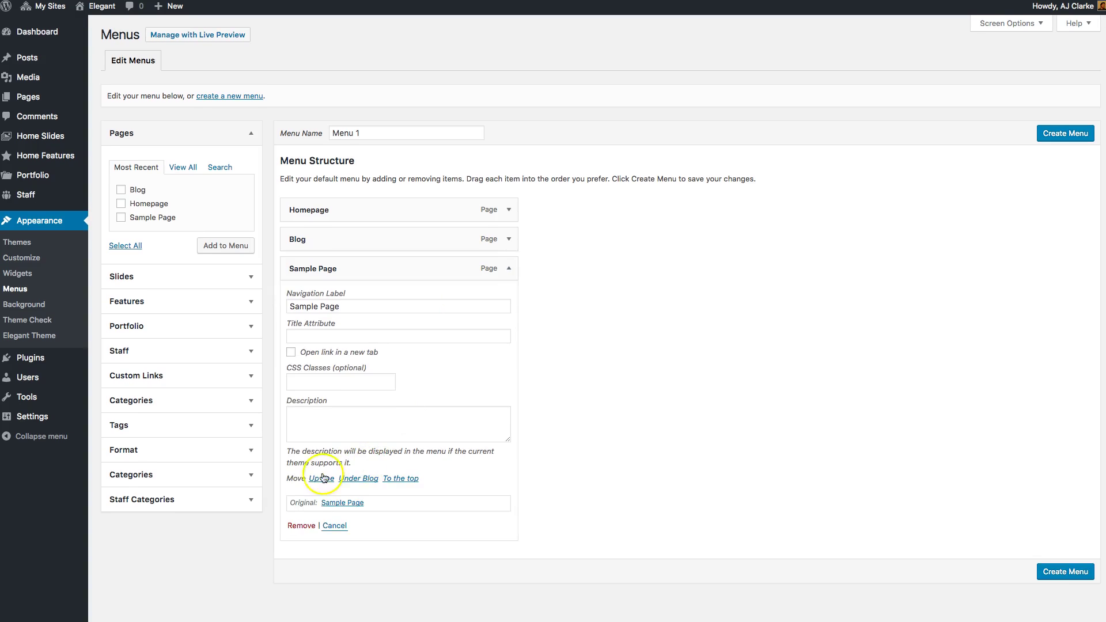
pyautogui.click(303, 524)
# Name the menu "Main" and create it.
pyautogui.moveTo(400, 134); pyautogui.dragTo(292, 114)
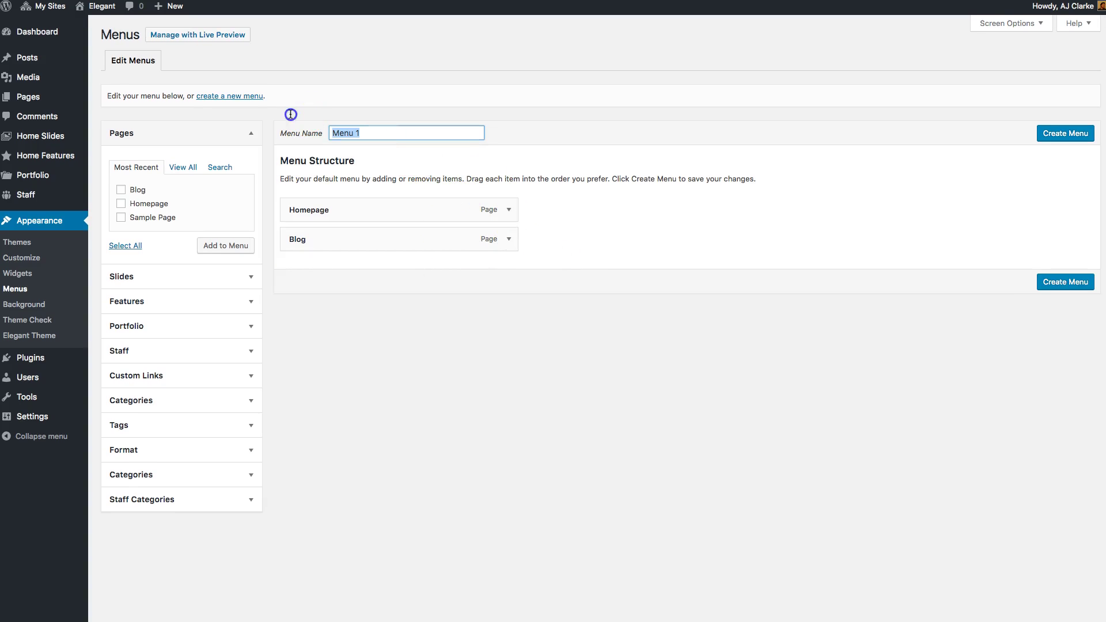
pyautogui.write('Main')
pyautogui.click(361, 147)
pyautogui.click(1066, 134)
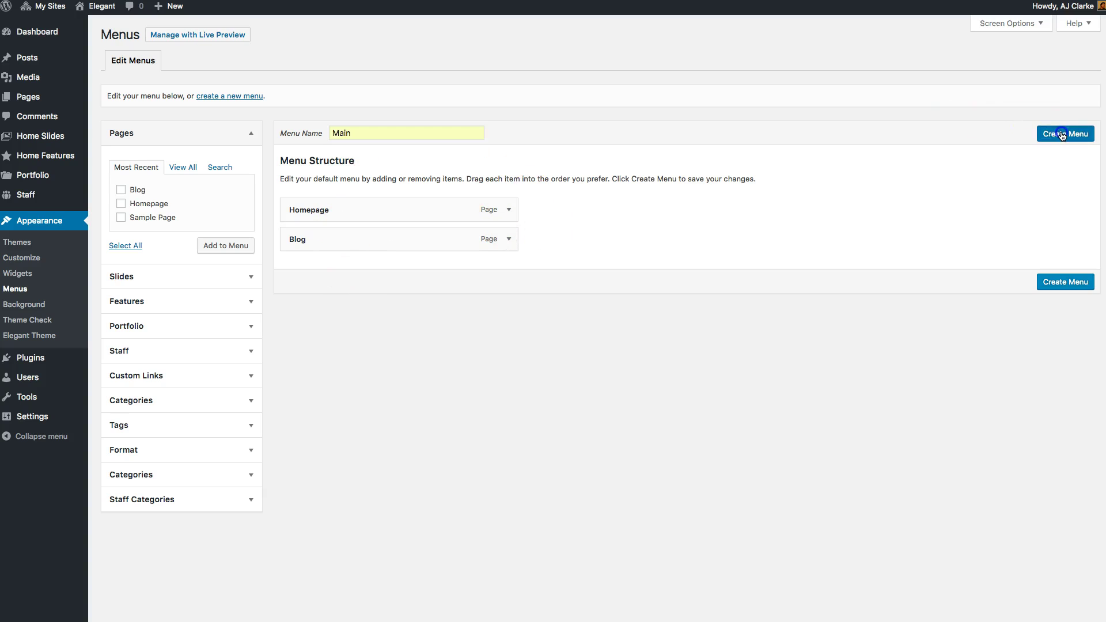
pyautogui.click(1065, 282)
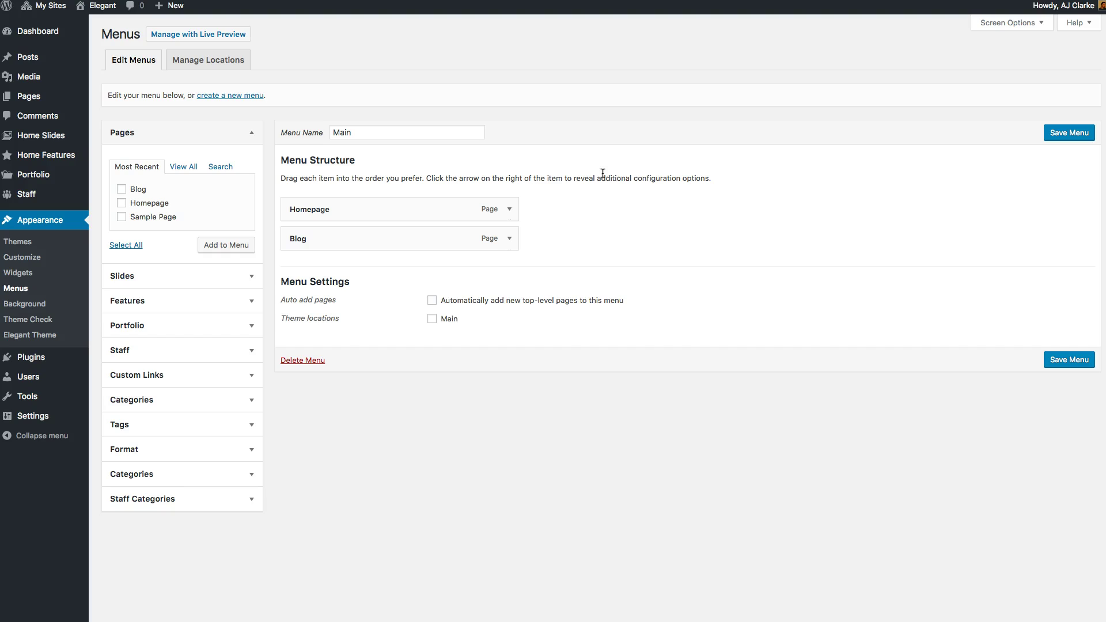
# Assign the menu to the Main theme location, save it, and try its Blog link on the live site.
pyautogui.click(432, 318)
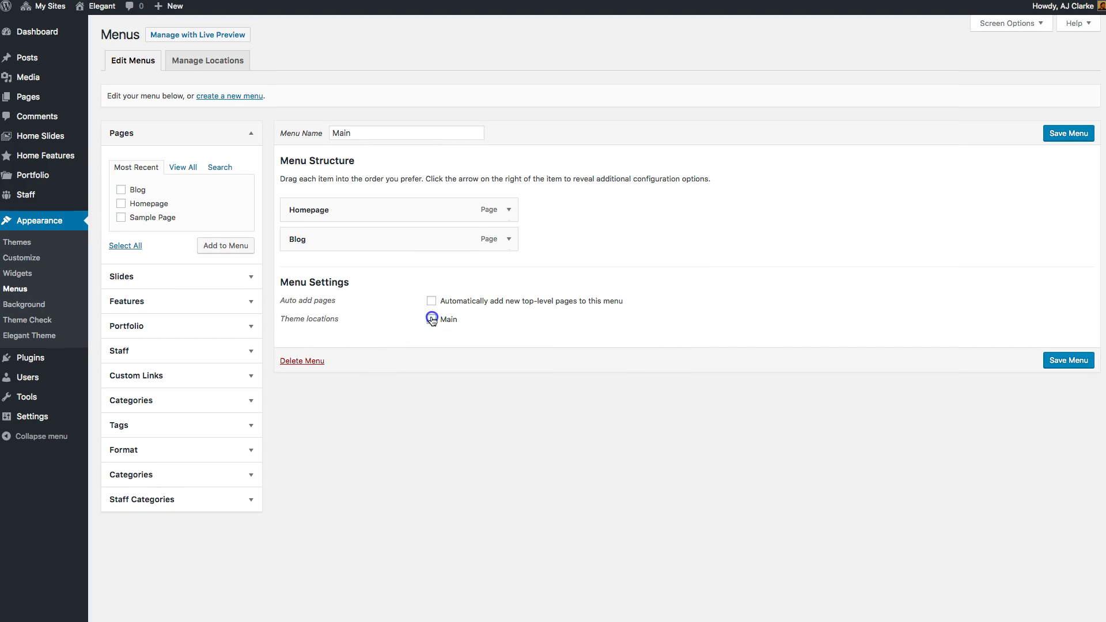
pyautogui.doubleClick(447, 321)
pyautogui.click(1078, 131)
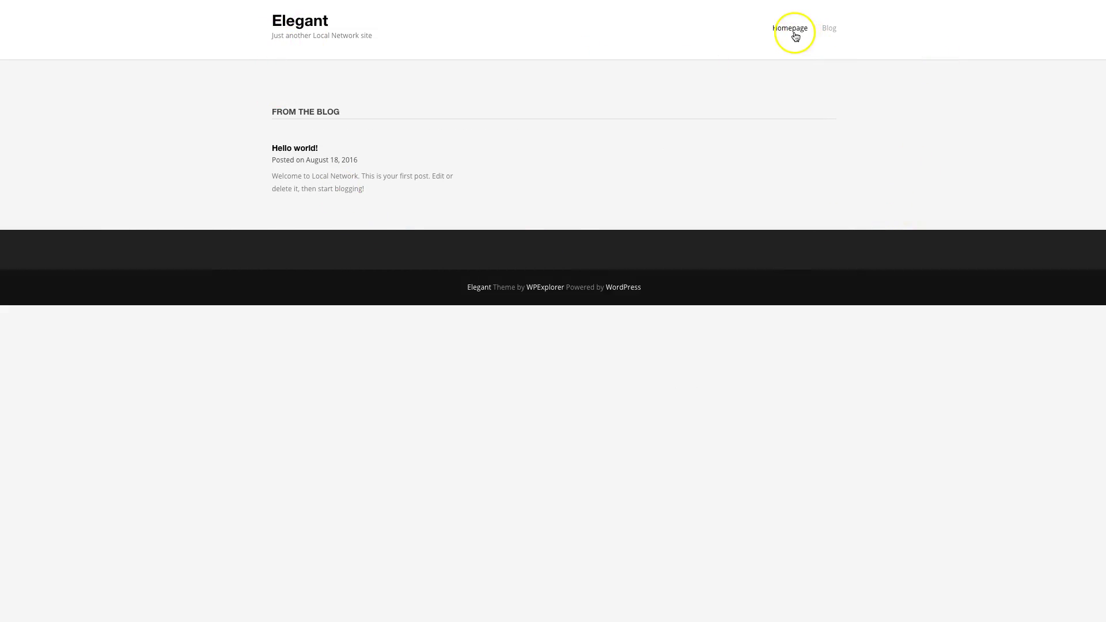
pyautogui.click(834, 34)
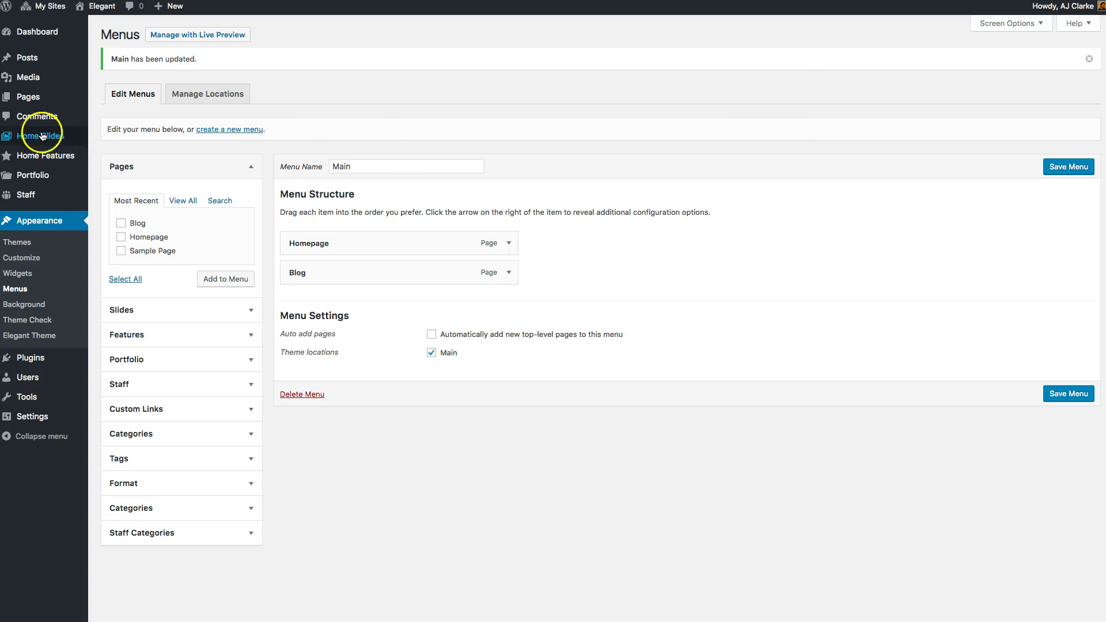
# Start a new home slide item titled "Slide 1".
pyautogui.moveTo(41, 140)
pyautogui.click(110, 154)
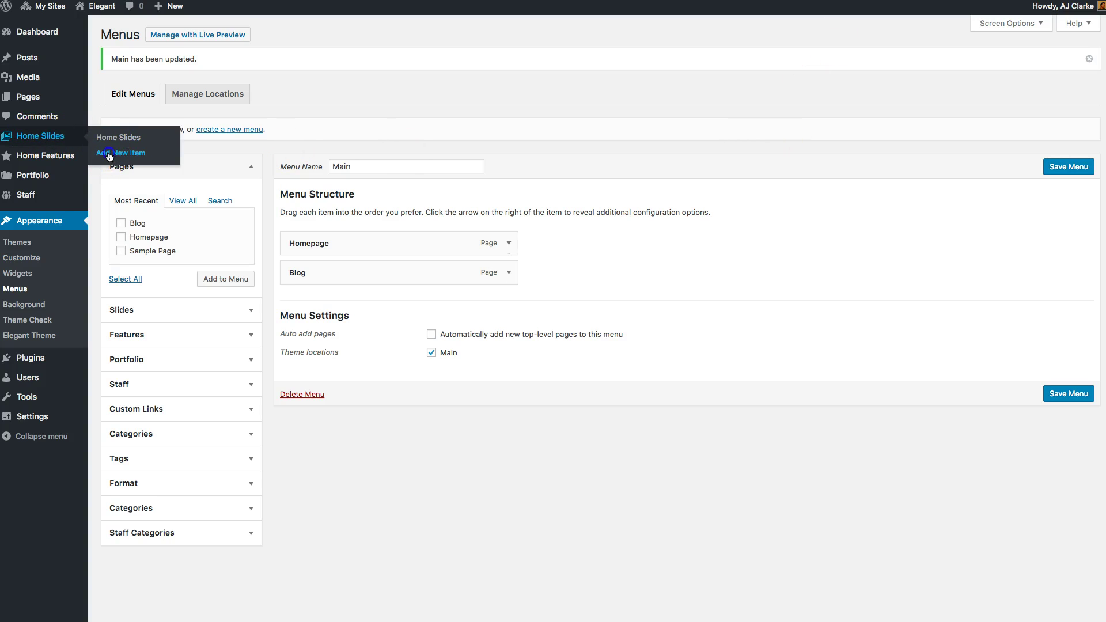
pyautogui.write('Sli')
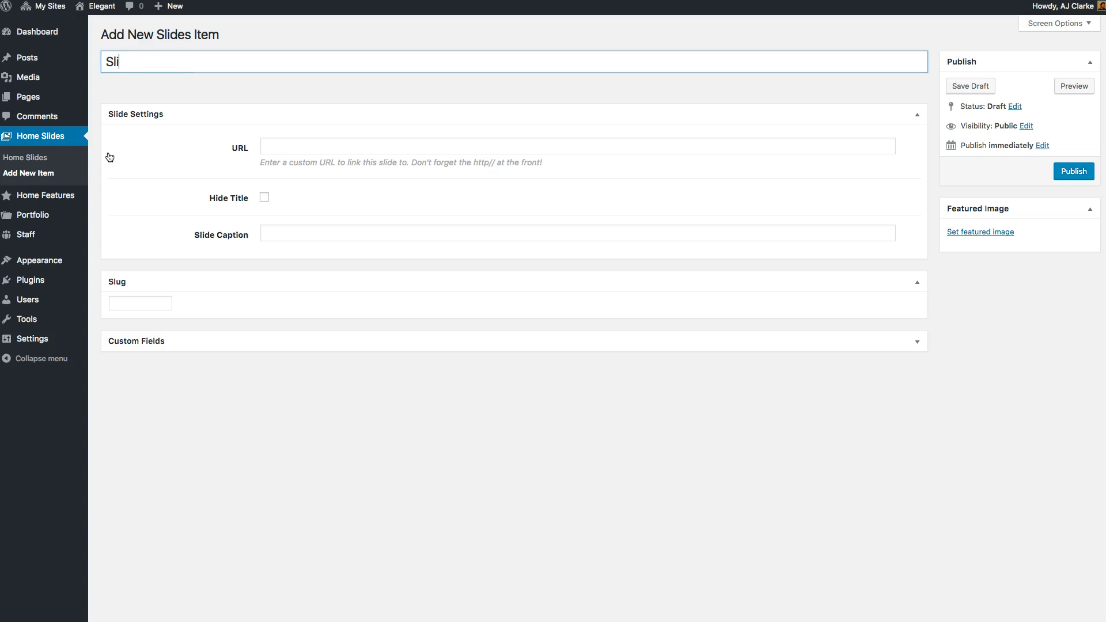
pyautogui.write('de 1')
pyautogui.click(1020, 279)
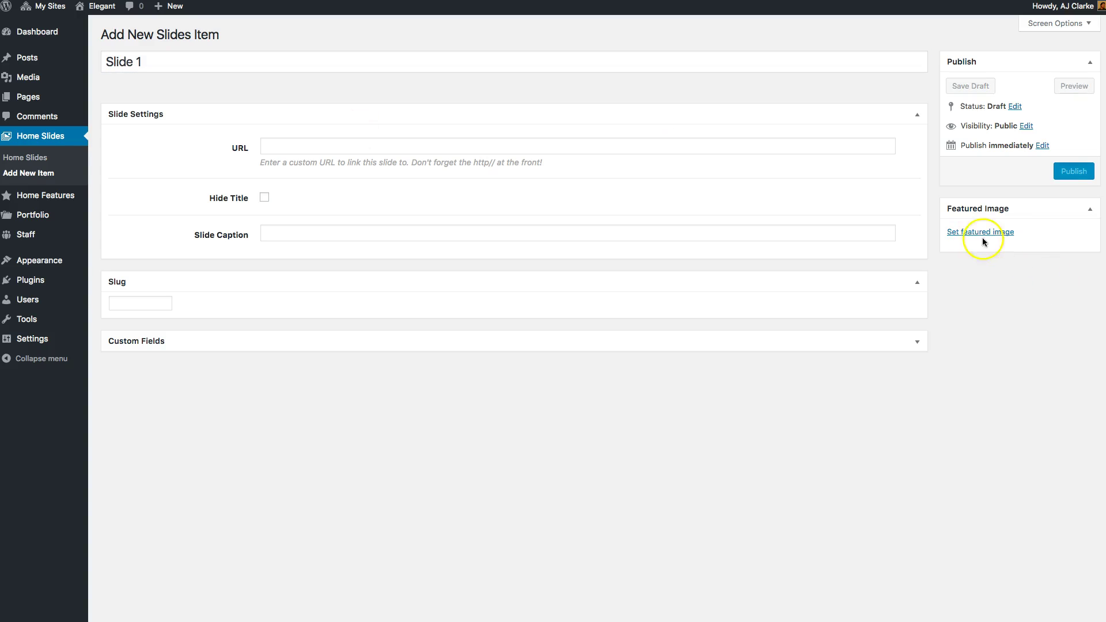
# Set game.jpg as the featured image of the slide and publish it.
pyautogui.click(1000, 233)
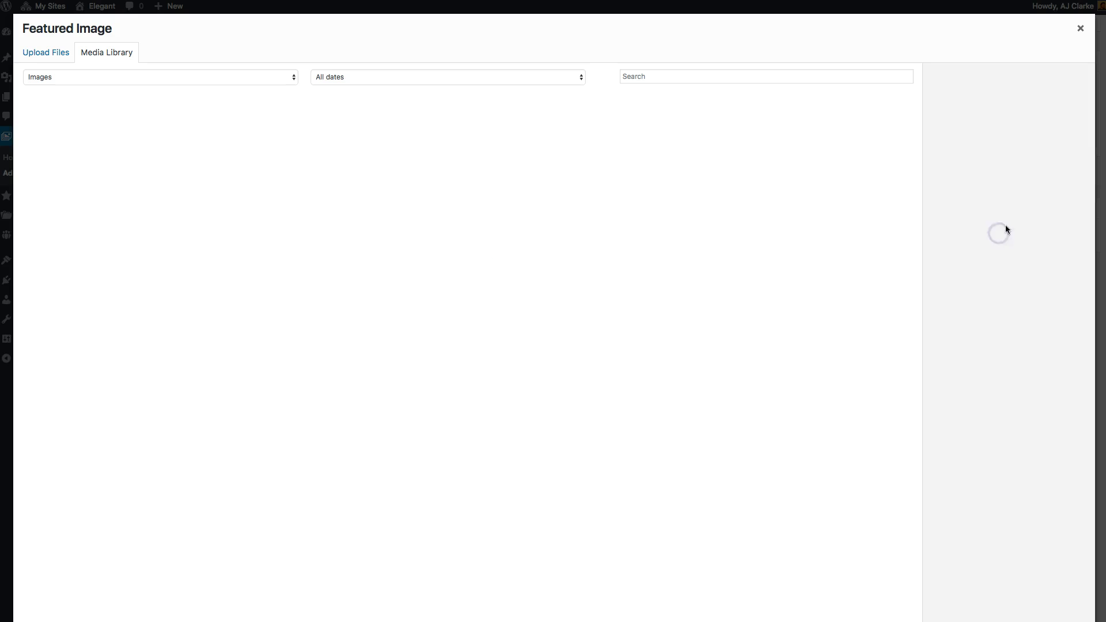
pyautogui.moveTo(828, 357); pyautogui.dragTo(632, 299)
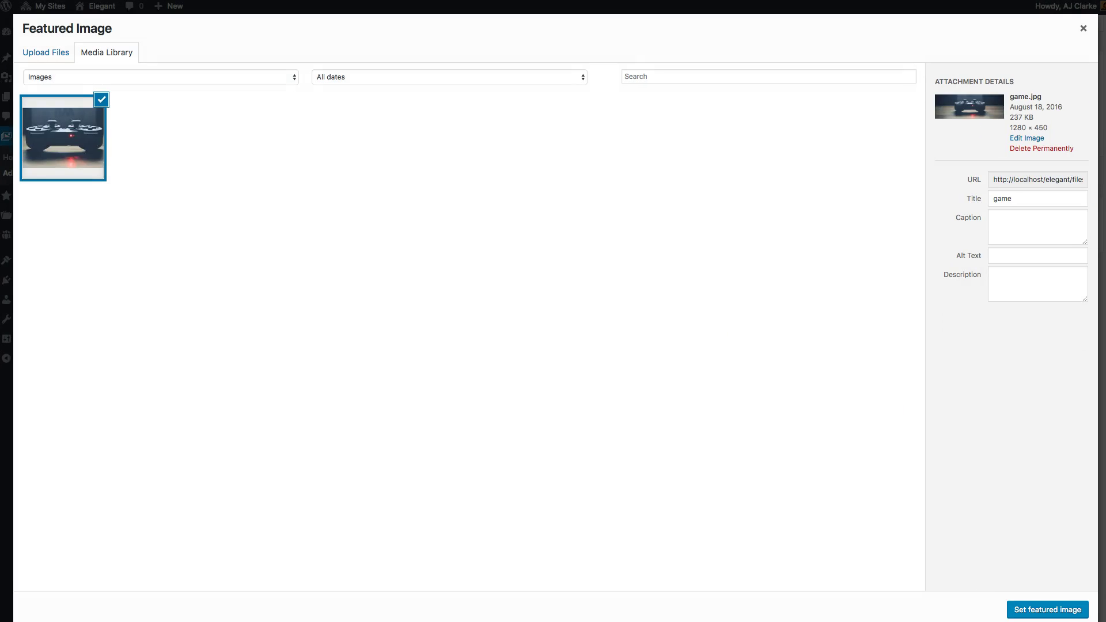
pyautogui.click(1035, 605)
pyautogui.click(1076, 171)
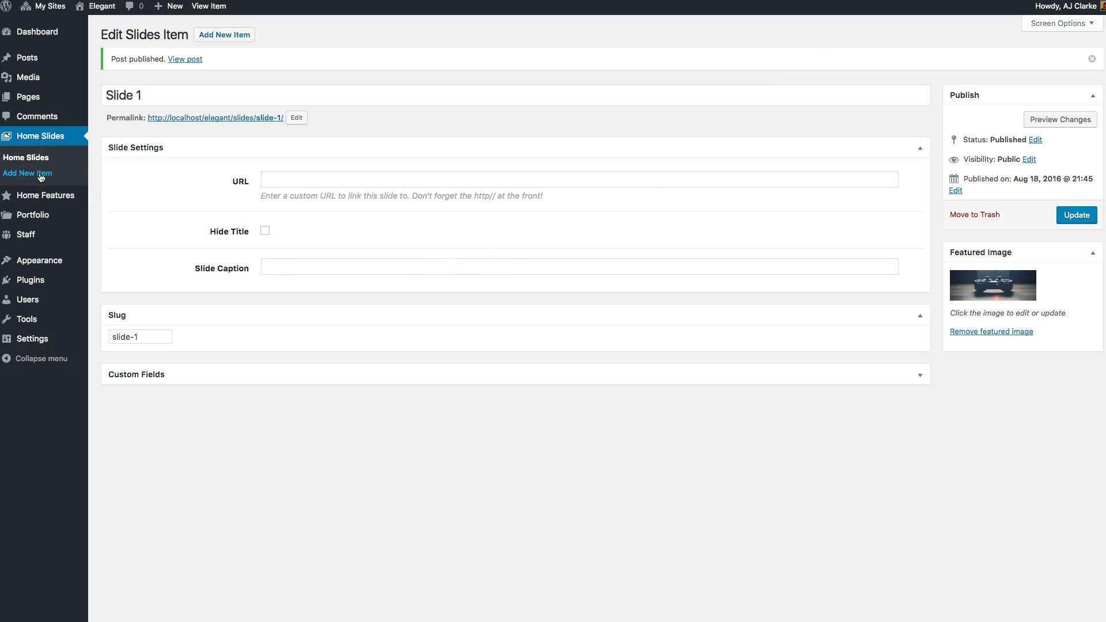
# Give the slide the caption "Slide caption" and update the slide.
pyautogui.click(310, 262)
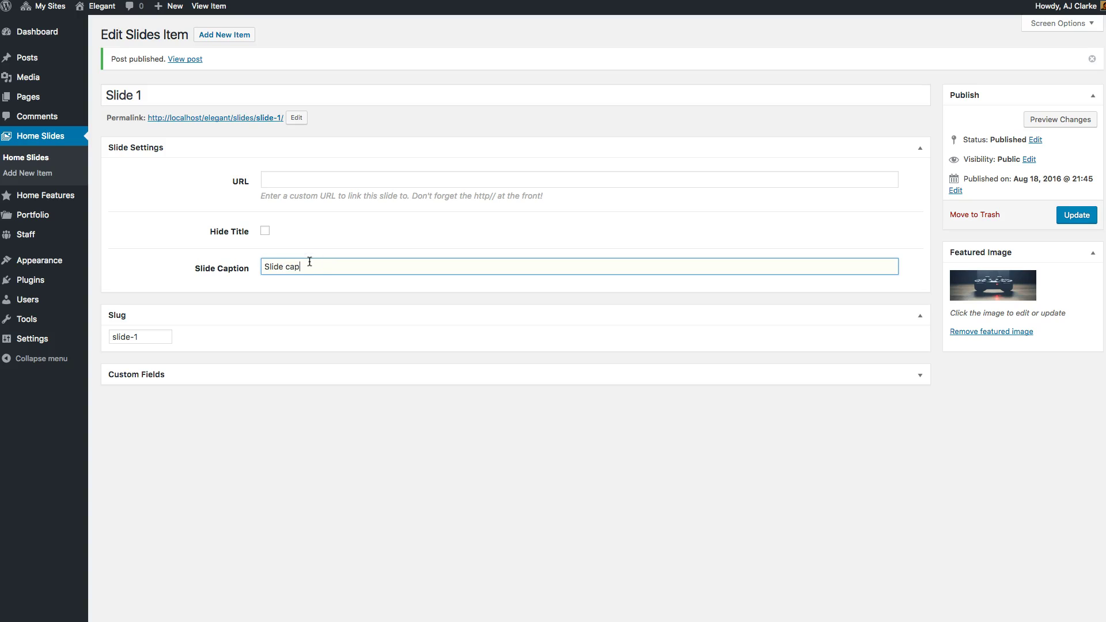
pyautogui.click(295, 174)
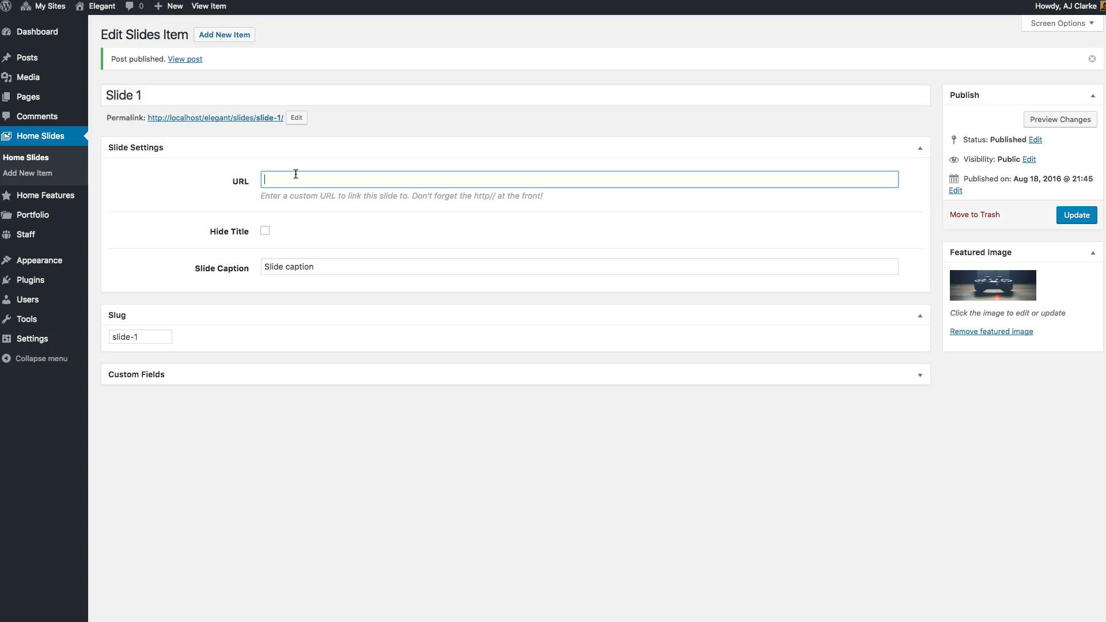
pyautogui.click(264, 231)
pyautogui.click(1077, 215)
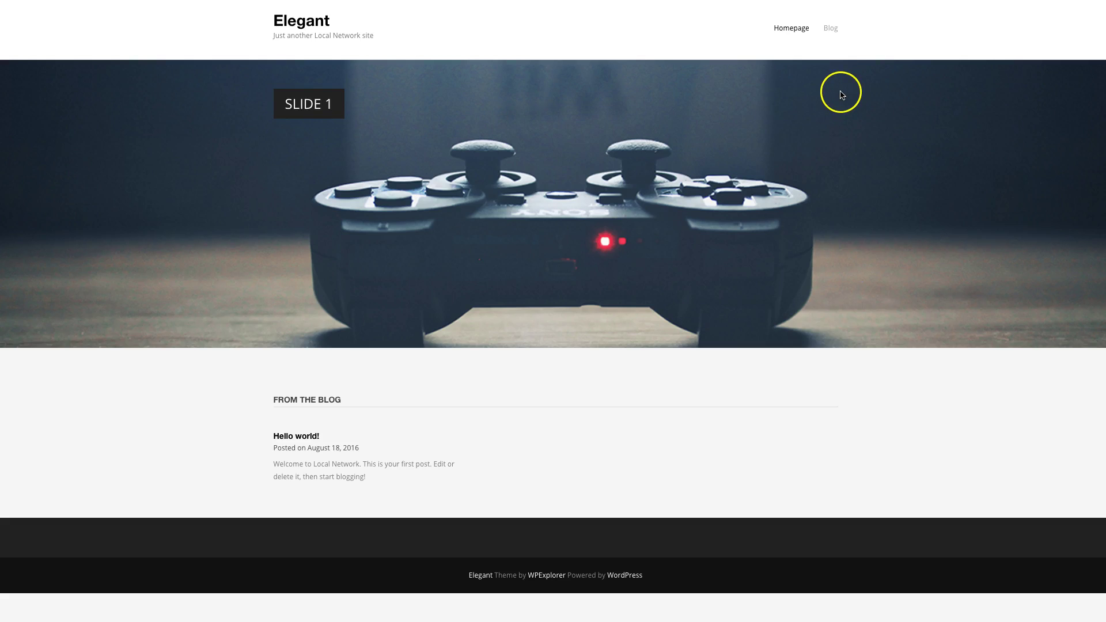
# Reload the live homepage to check the slide's caption, and compare it with the Elegant theme demo's homepage layout.
pyautogui.press('super+r')
pyautogui.moveTo(275, 138); pyautogui.dragTo(357, 134)
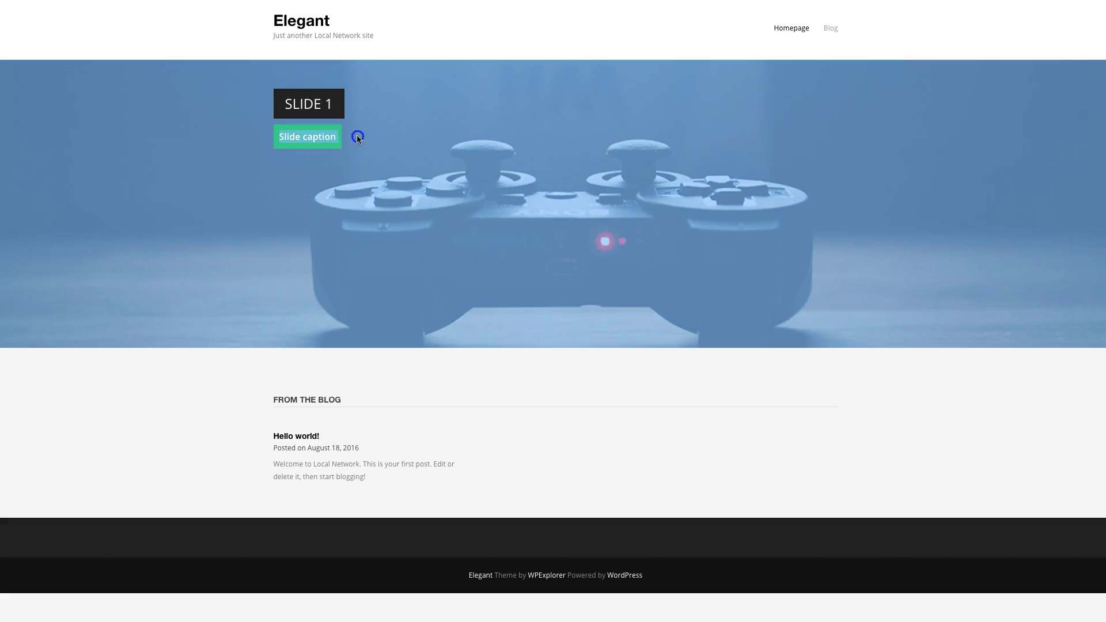
pyautogui.click(427, 33)
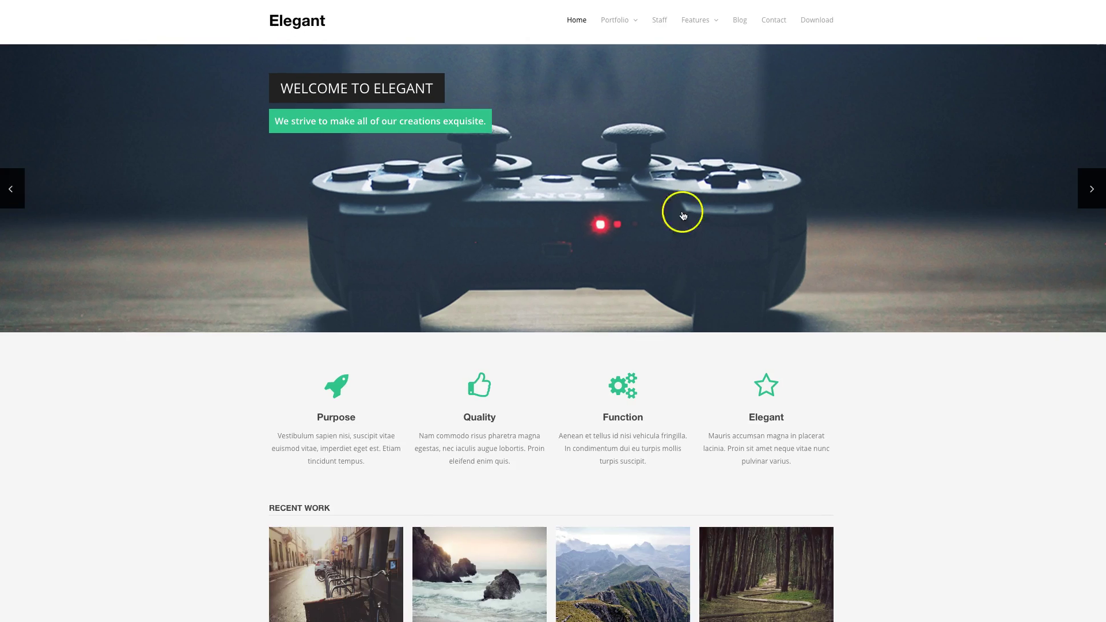
pyautogui.scroll(-2, 588, 316)
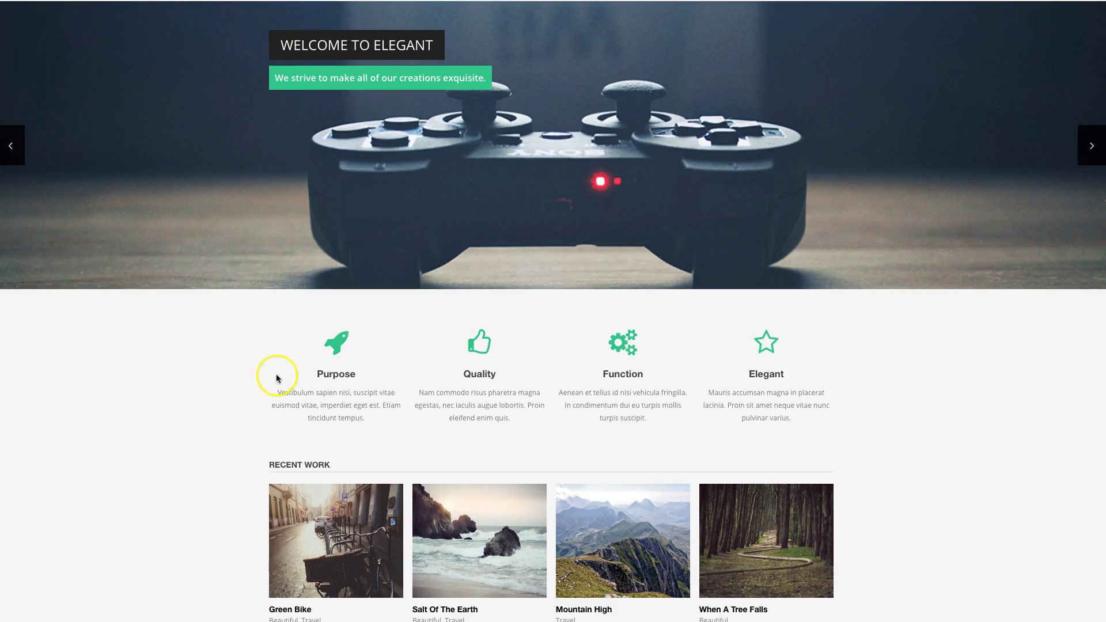
pyautogui.scroll(2, 792, 379)
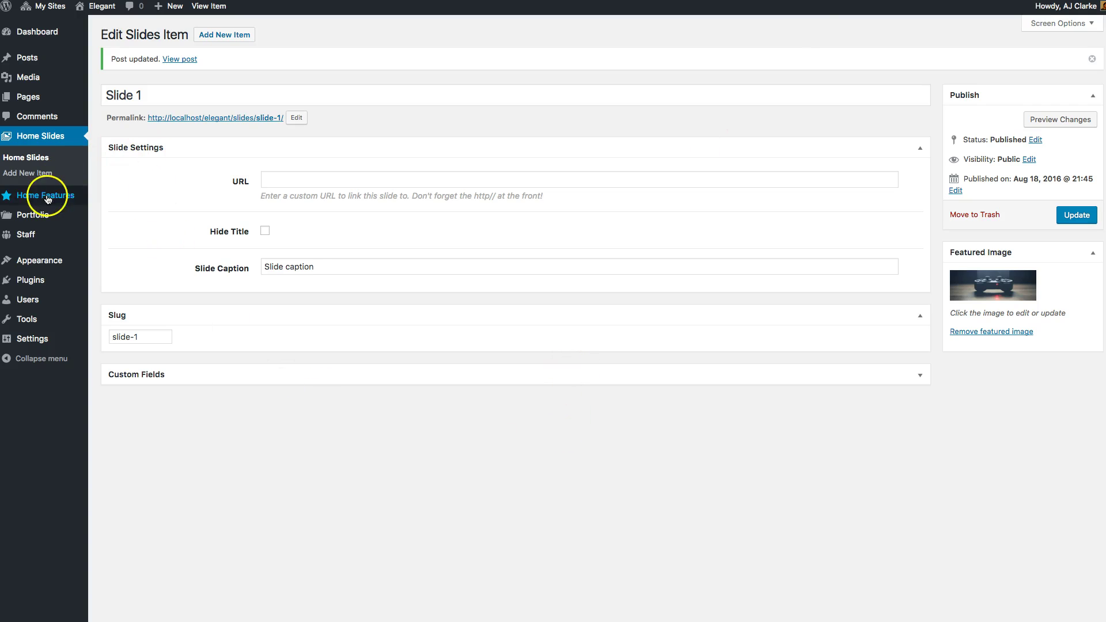
# Start a new home feature titled "Feature 1" with the content "Any content you want.".
pyautogui.moveTo(30, 200)
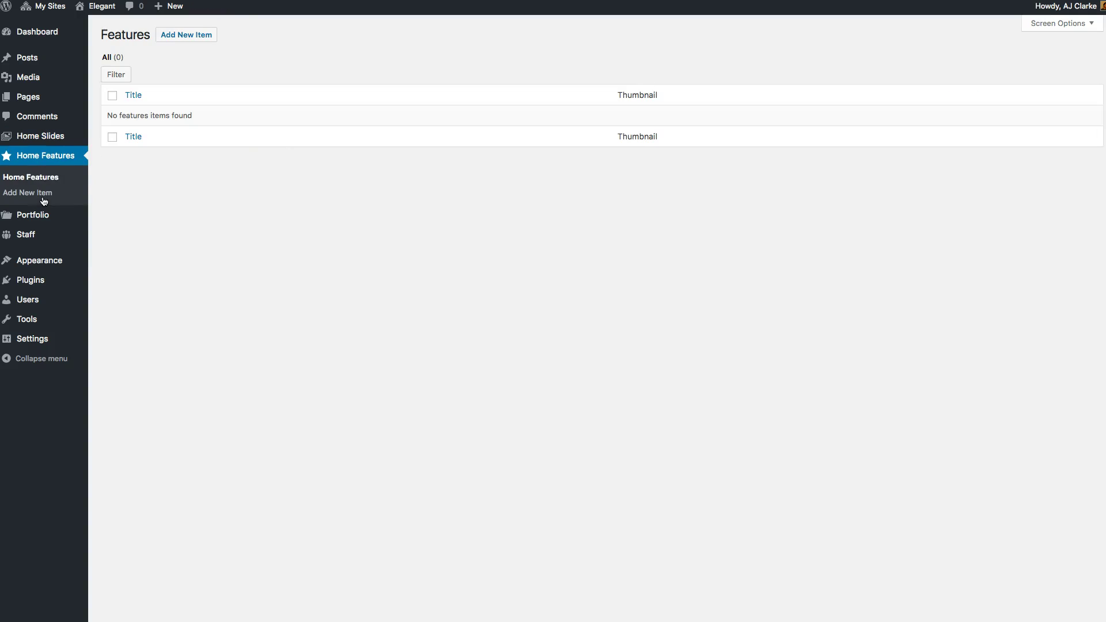
pyautogui.click(51, 194)
pyautogui.click(264, 160)
pyautogui.write('Feature 1')
pyautogui.press('Tab')
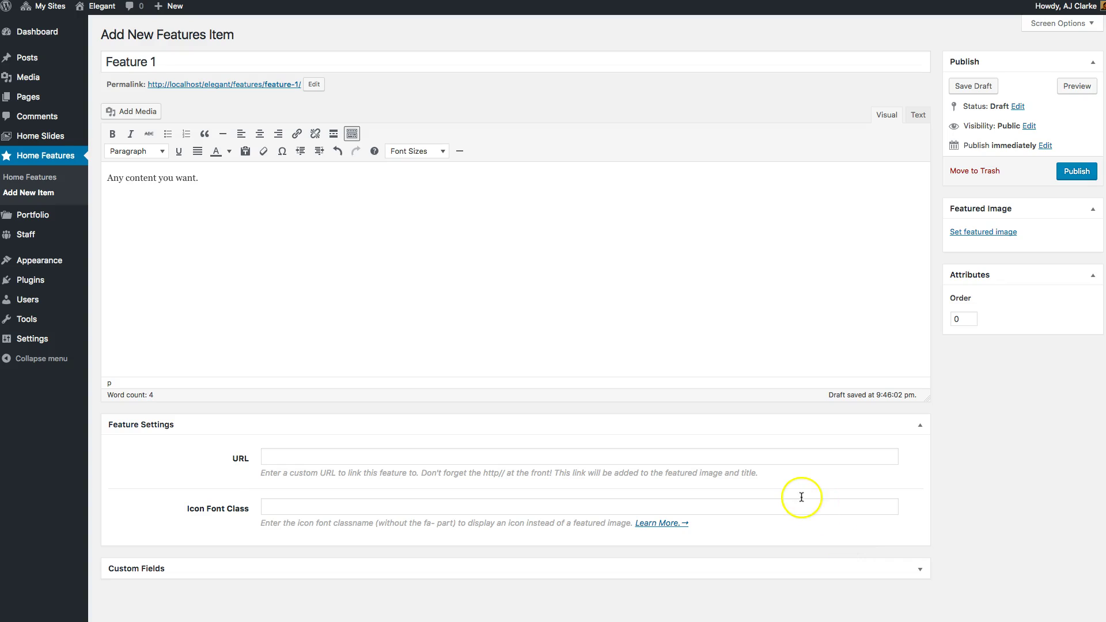
# Look at the feature icons on the Elegant demo homepage and find the new feature's icon font class setting.
pyautogui.click(258, 485)
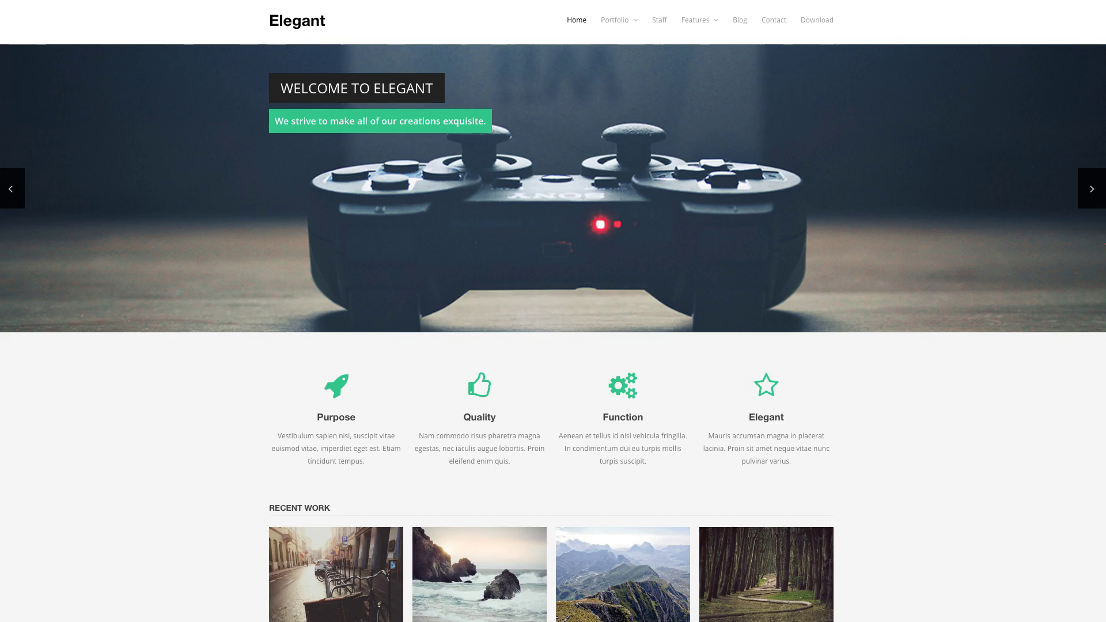
pyautogui.click(392, 345)
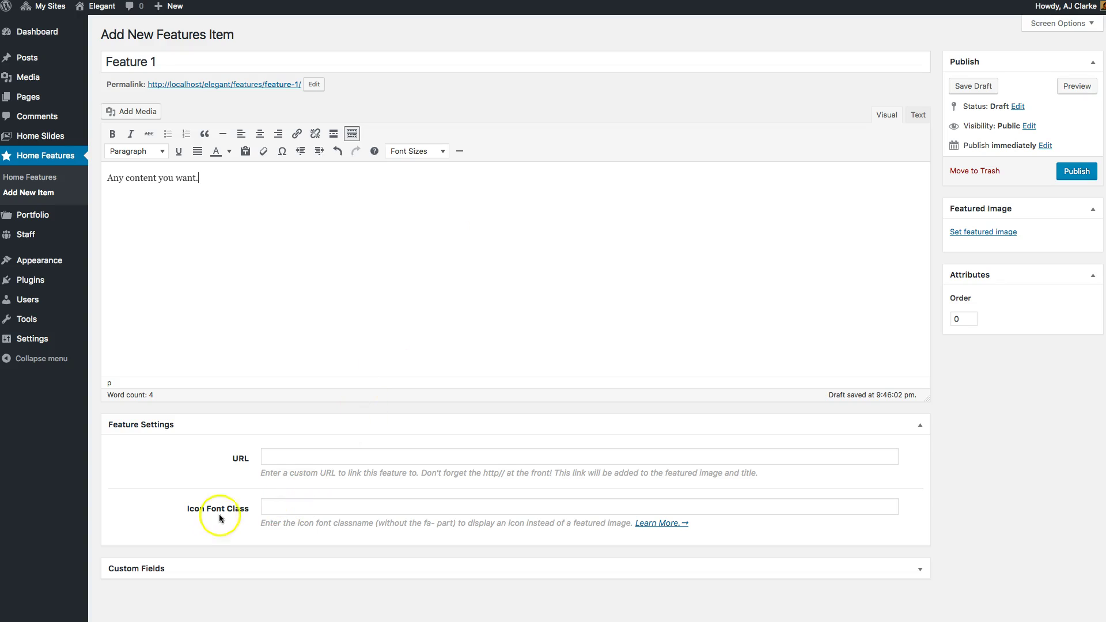
pyautogui.moveTo(249, 511); pyautogui.dragTo(193, 514)
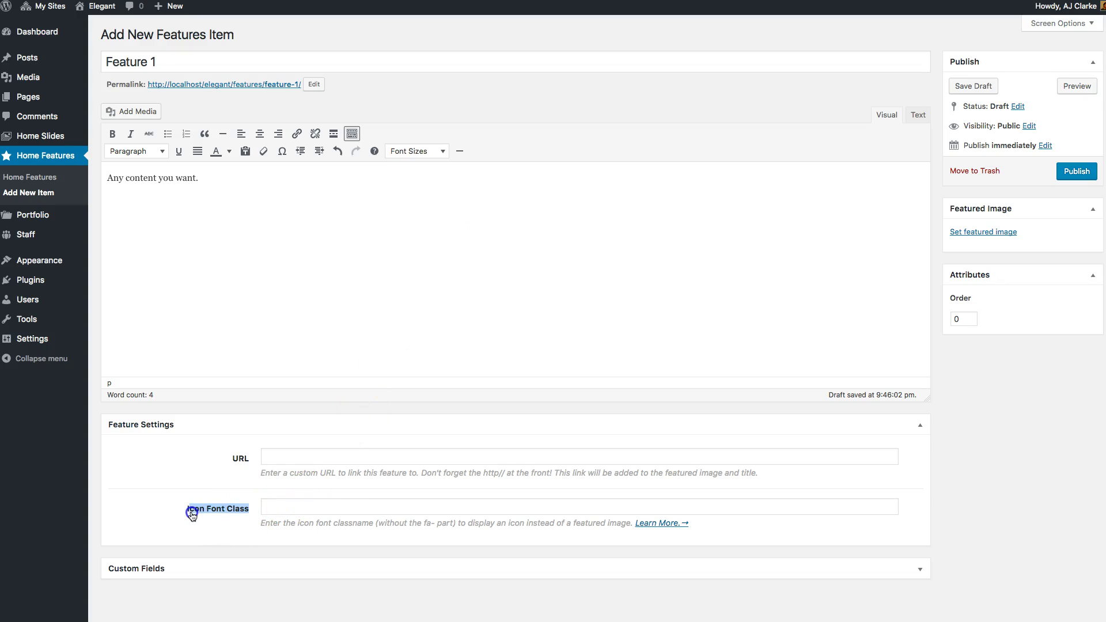
pyautogui.click(337, 509)
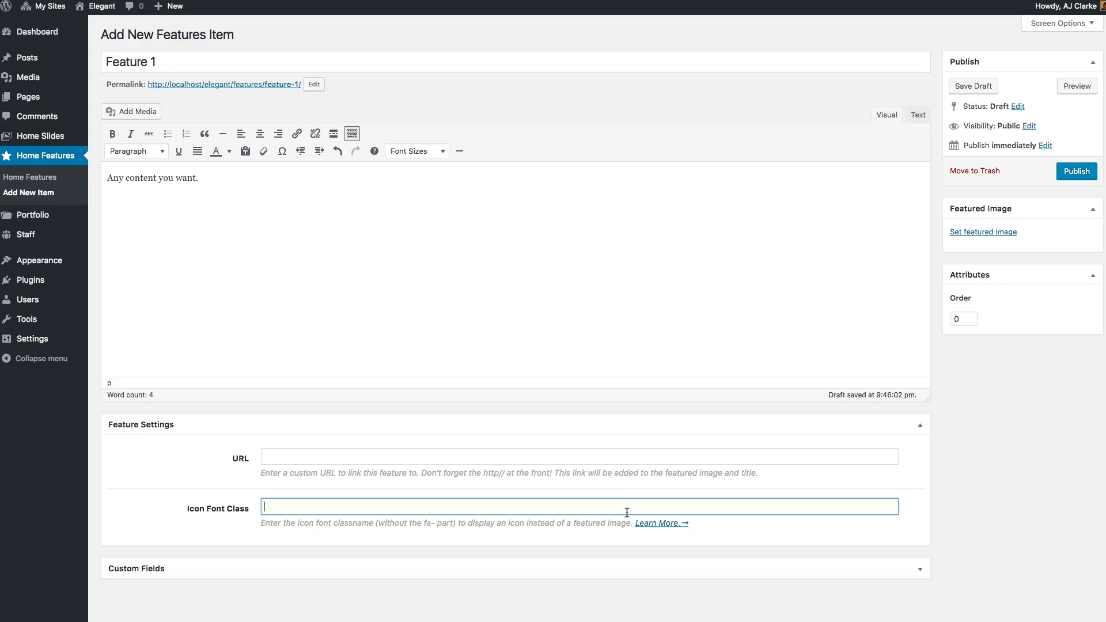
# Open the Font Awesome icon list referenced by the icon class setting and look through it for a suitable feature icon name.
pyautogui.click(657, 525)
pyautogui.rightClick(659, 524)
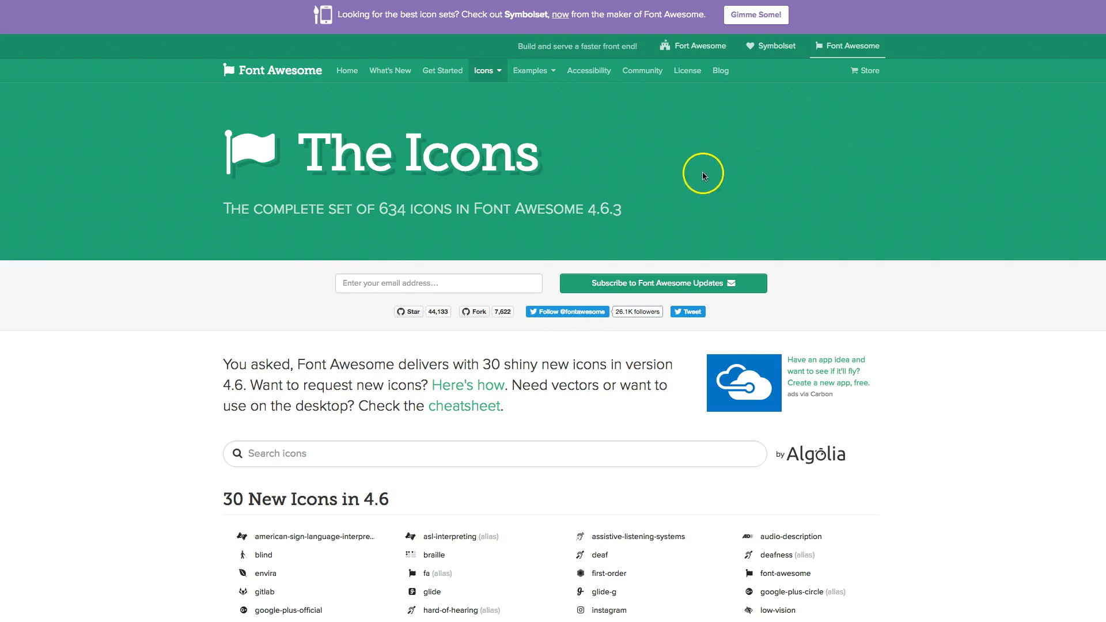
pyautogui.scroll(-5, 697, 181)
pyautogui.scroll(5, 205, 225)
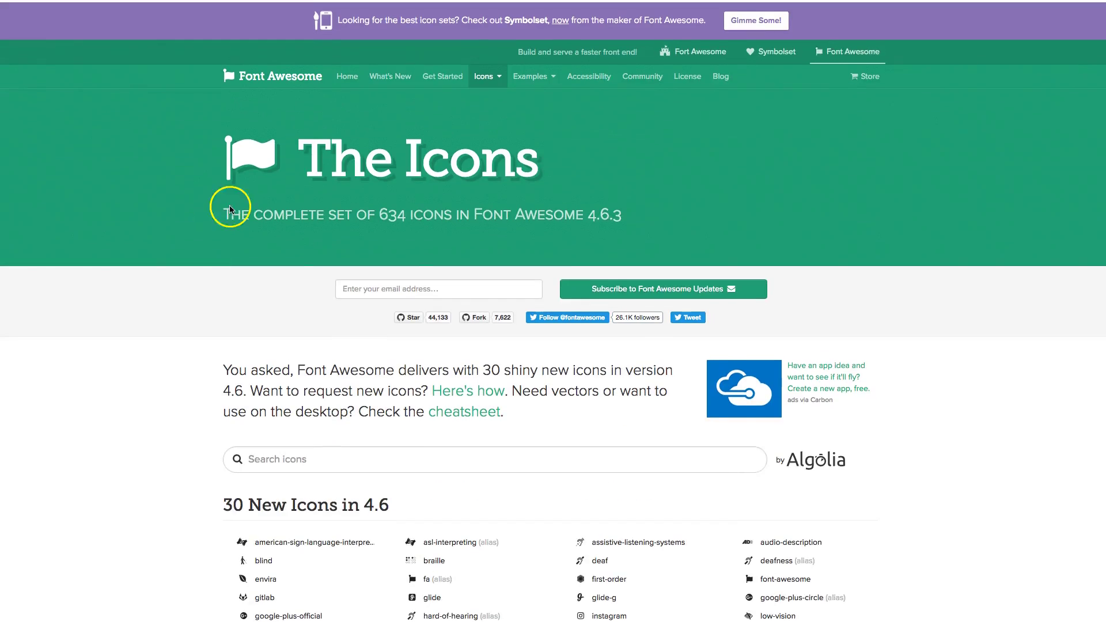
pyautogui.scroll(-6, 395, 230)
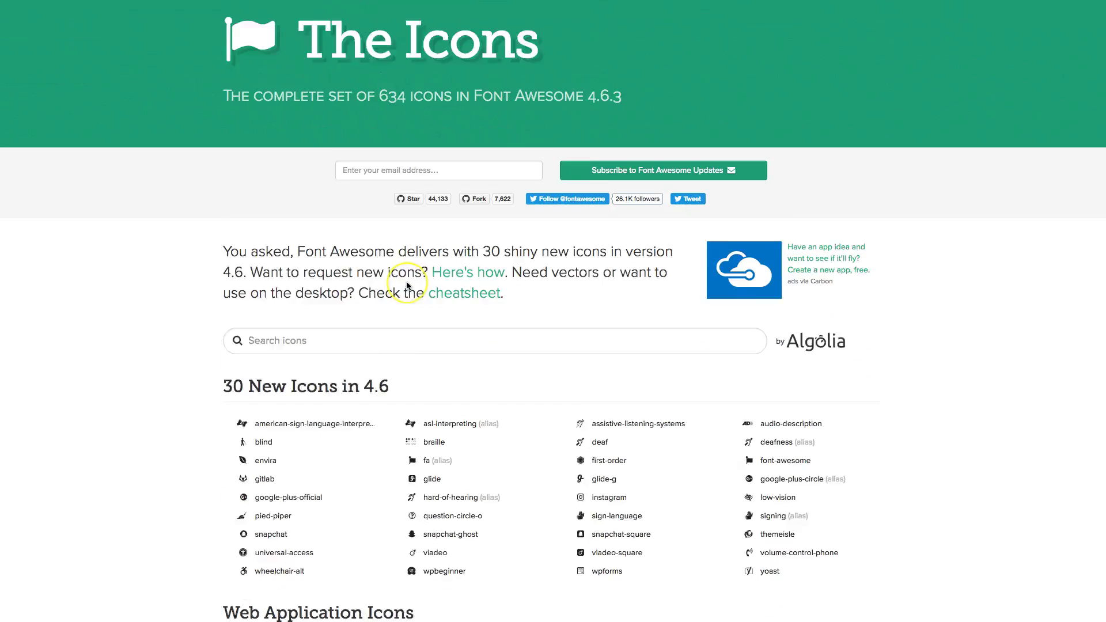
pyautogui.click(251, 132)
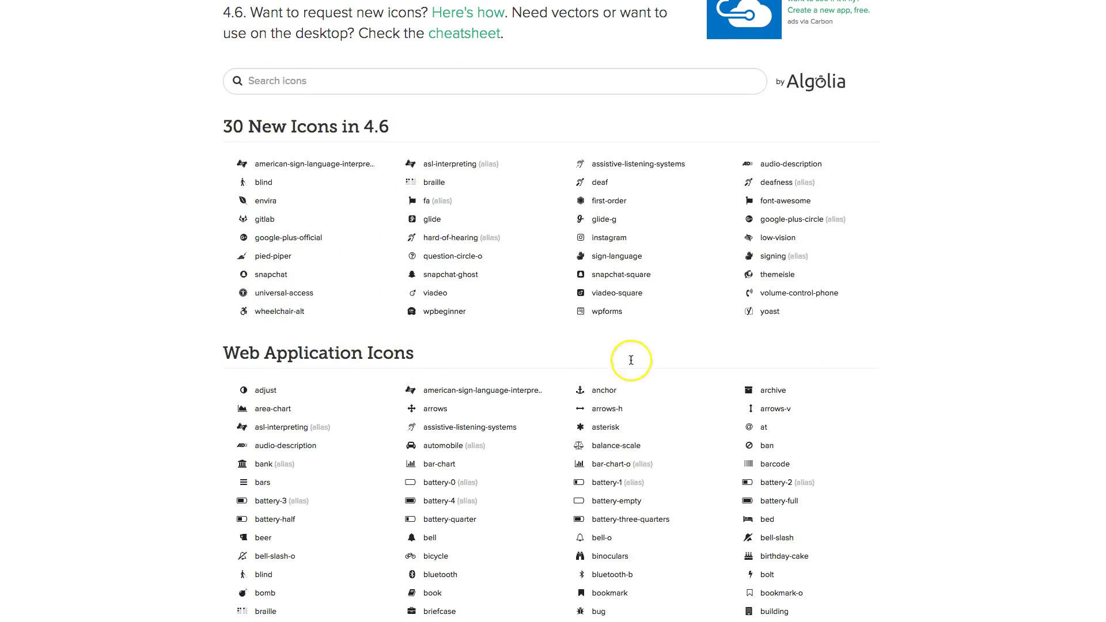
pyautogui.scroll(-8, 686, 337)
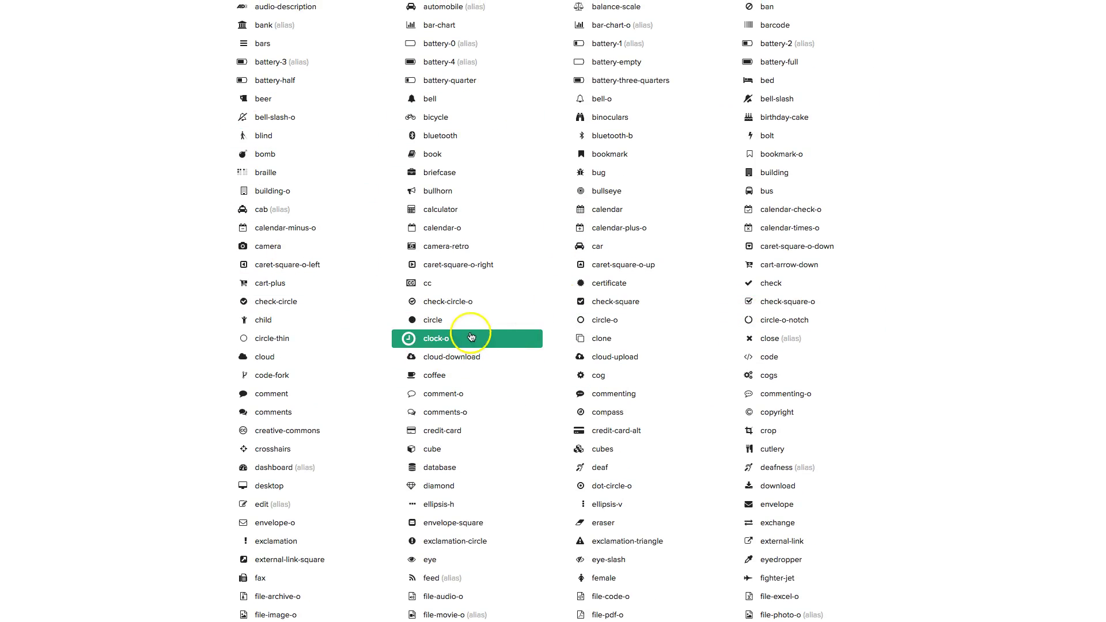
pyautogui.scroll(-18, 636, 420)
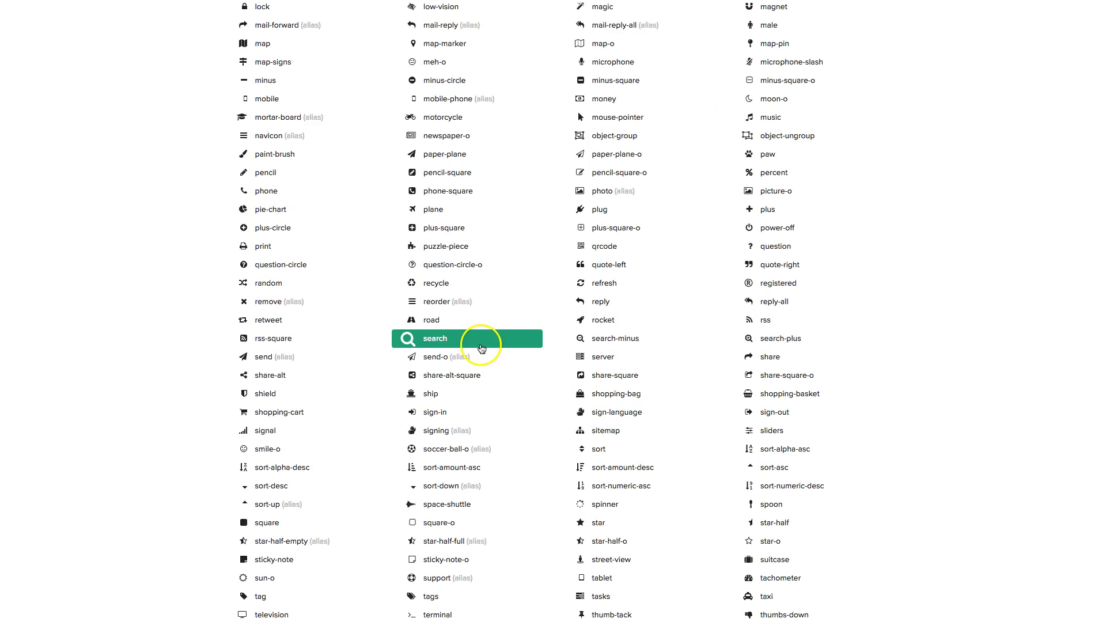
pyautogui.scroll(-1, 483, 348)
pyautogui.click(242, 357)
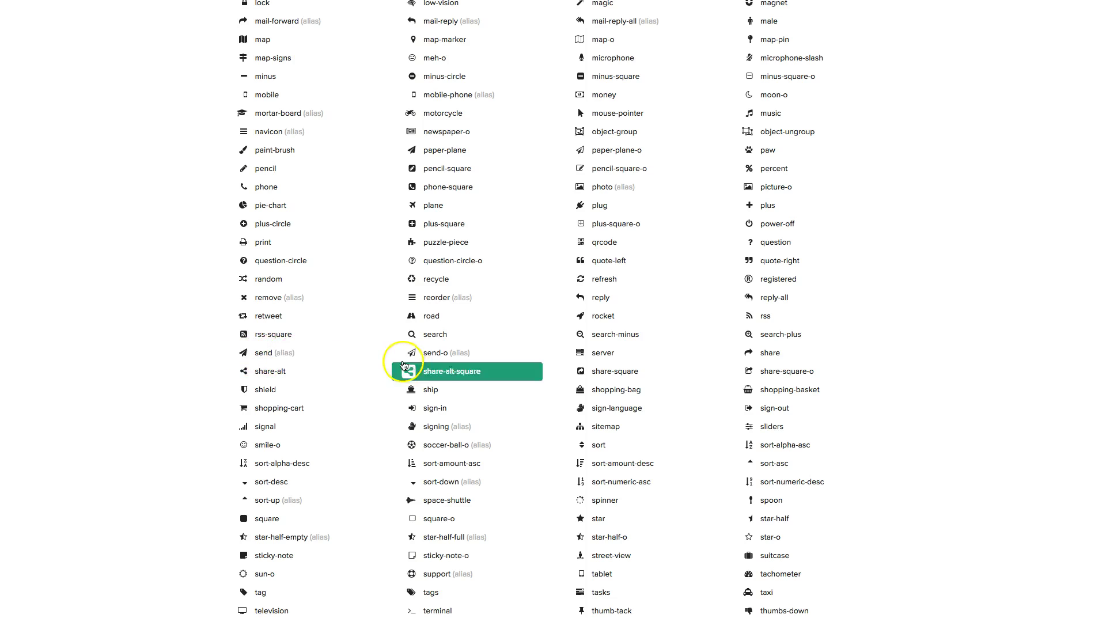
pyautogui.scroll(-2, 406, 360)
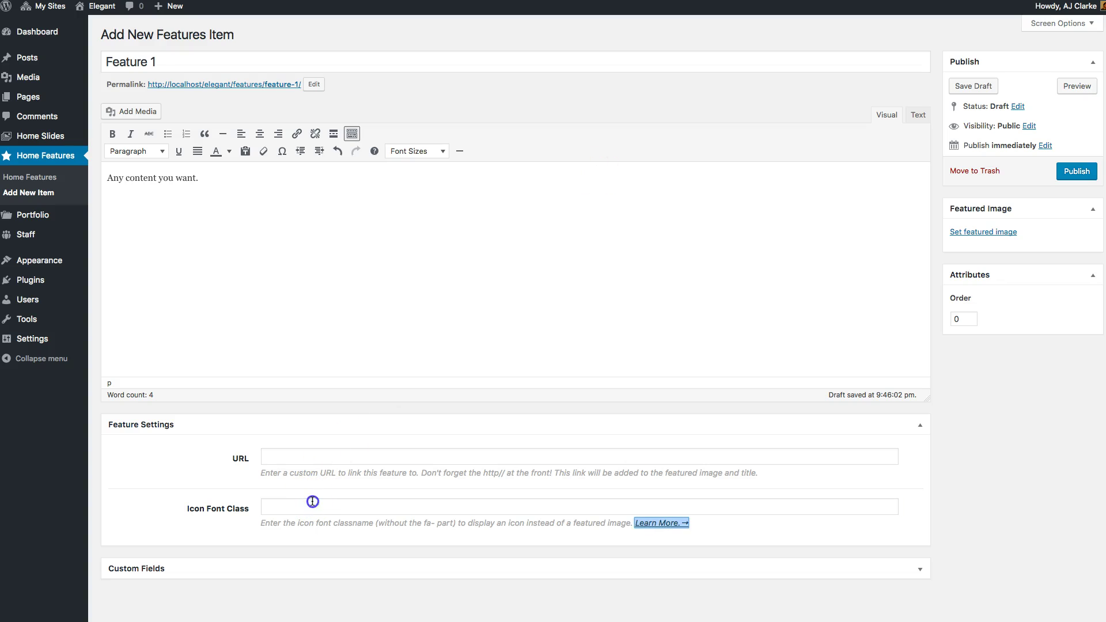
# Set the feature's icon font class to "shield" and publish it, reloading the live homepage to check it.
pyautogui.click(312, 502)
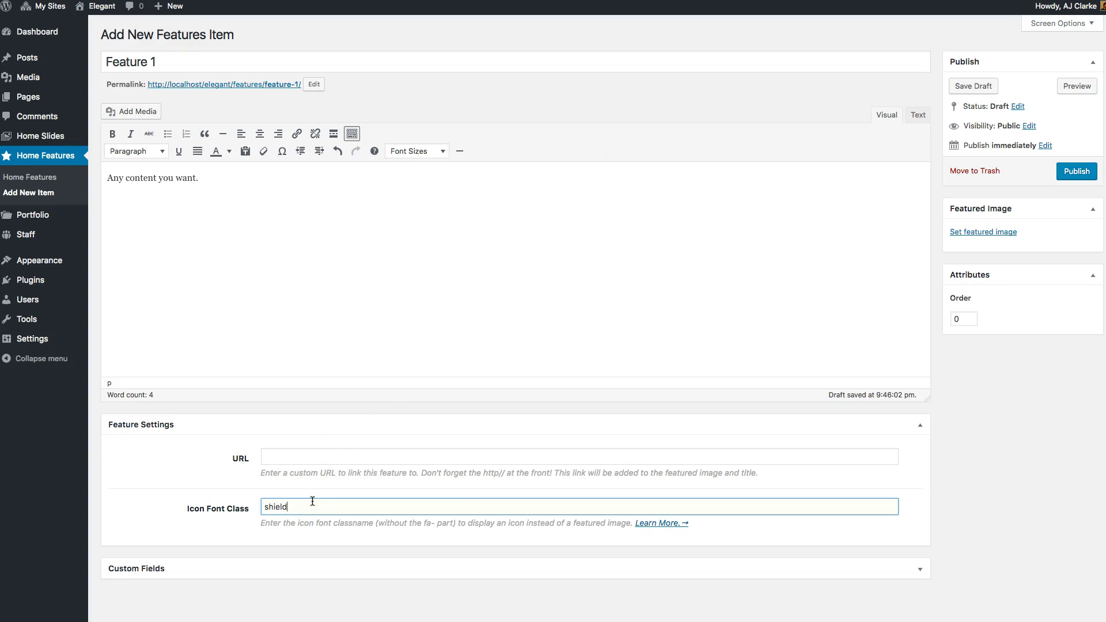
pyautogui.click(1071, 172)
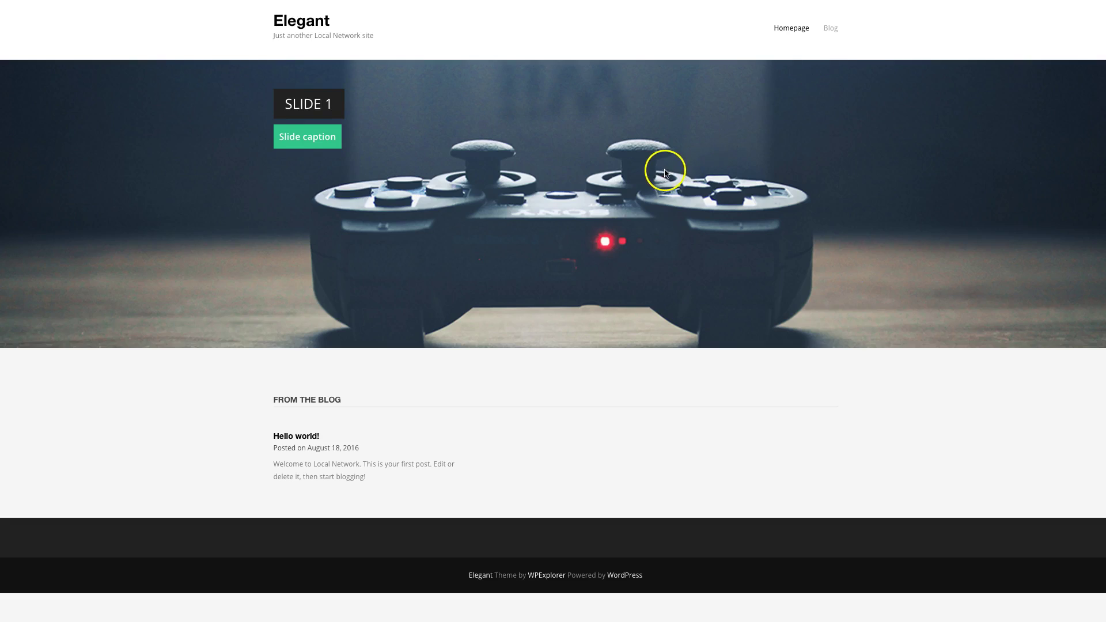
pyautogui.hotkey('ctrl', 'r')
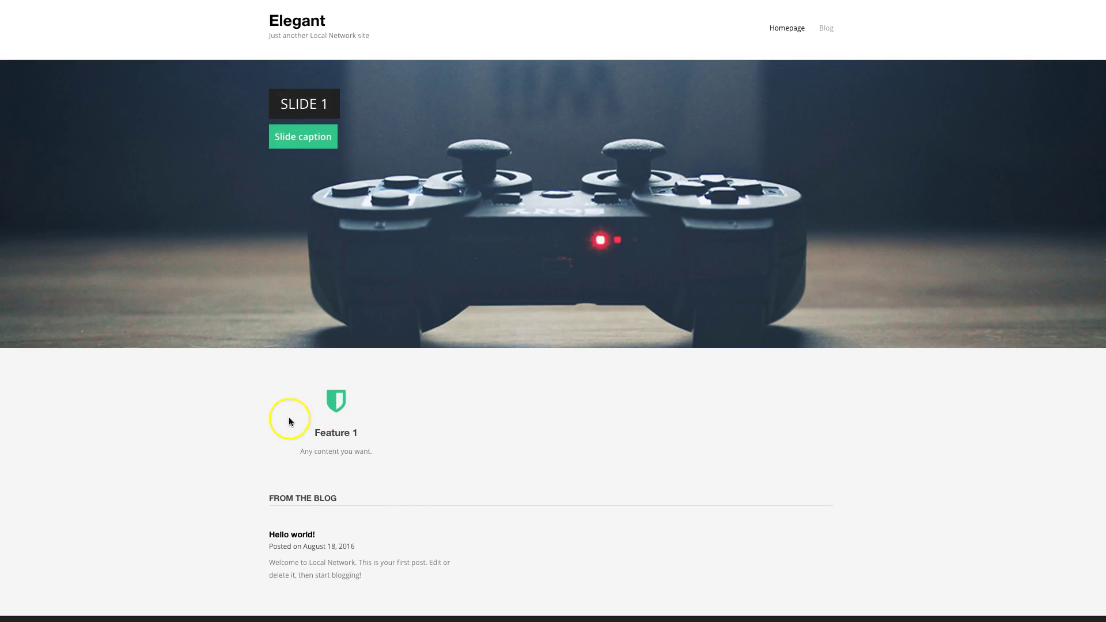
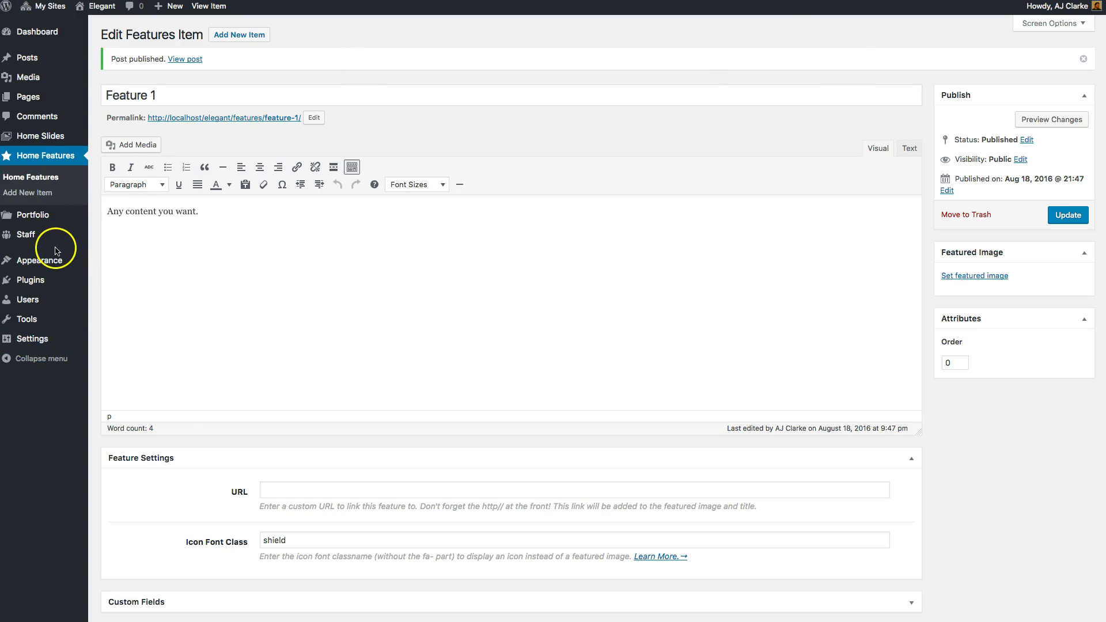
# Start a new portfolio item titled "Portfolio Item 1" with the content "Anything want.".
pyautogui.moveTo(44, 218)
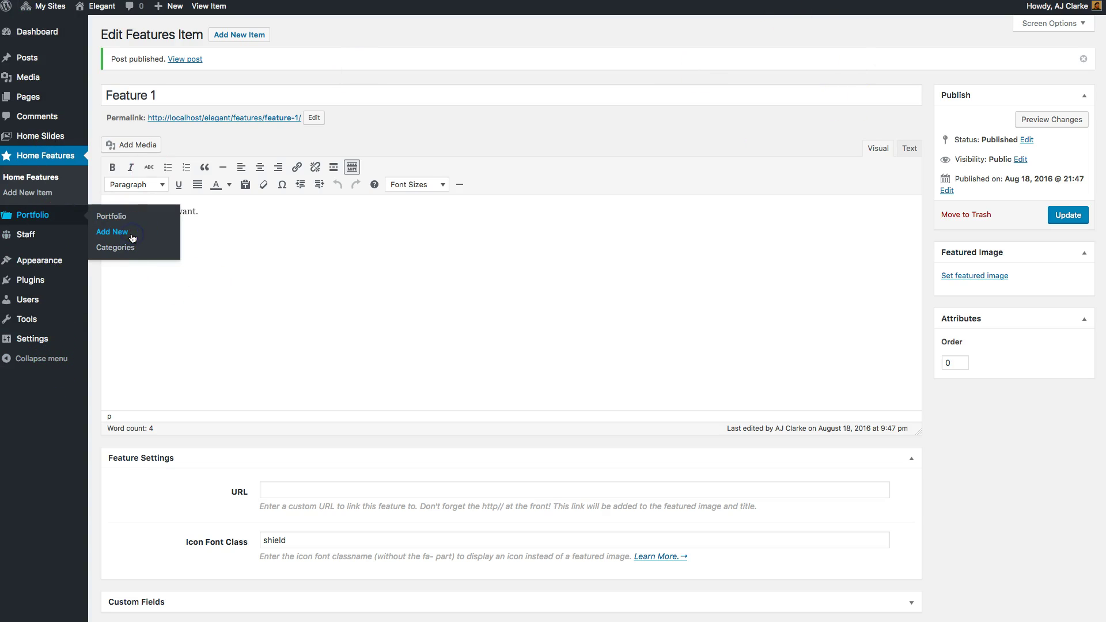
pyautogui.click(111, 232)
pyautogui.write('Portfolio Item 1')
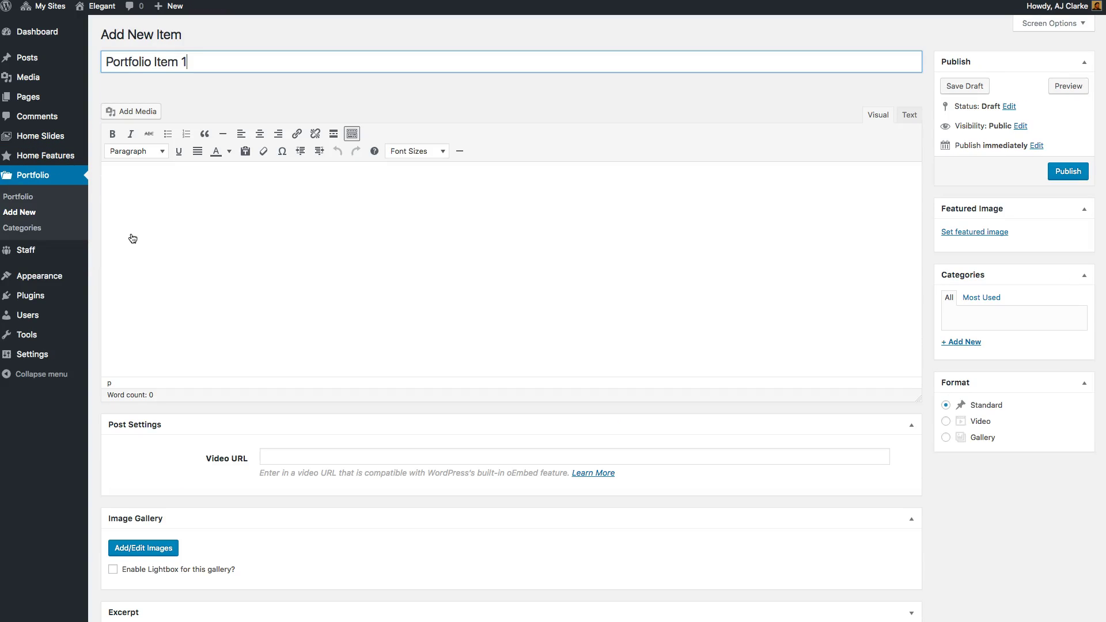
pyautogui.click(425, 218)
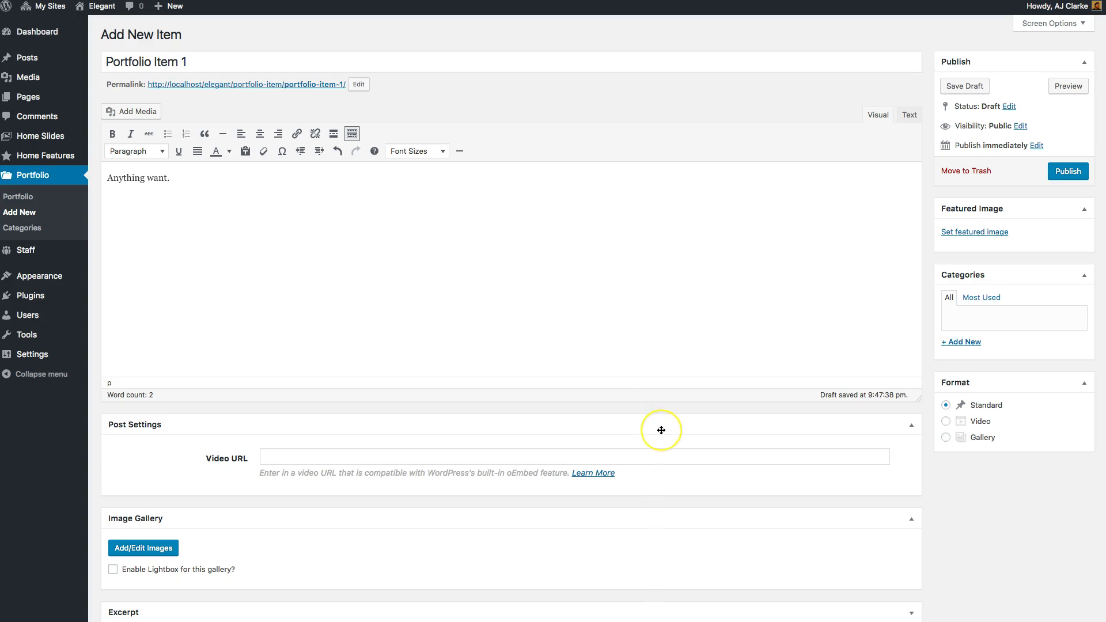
# Review the portfolio item's Standard and Video format options alongside its content and post settings.
pyautogui.scroll(-1, 657, 430)
pyautogui.scroll(1, 661, 431)
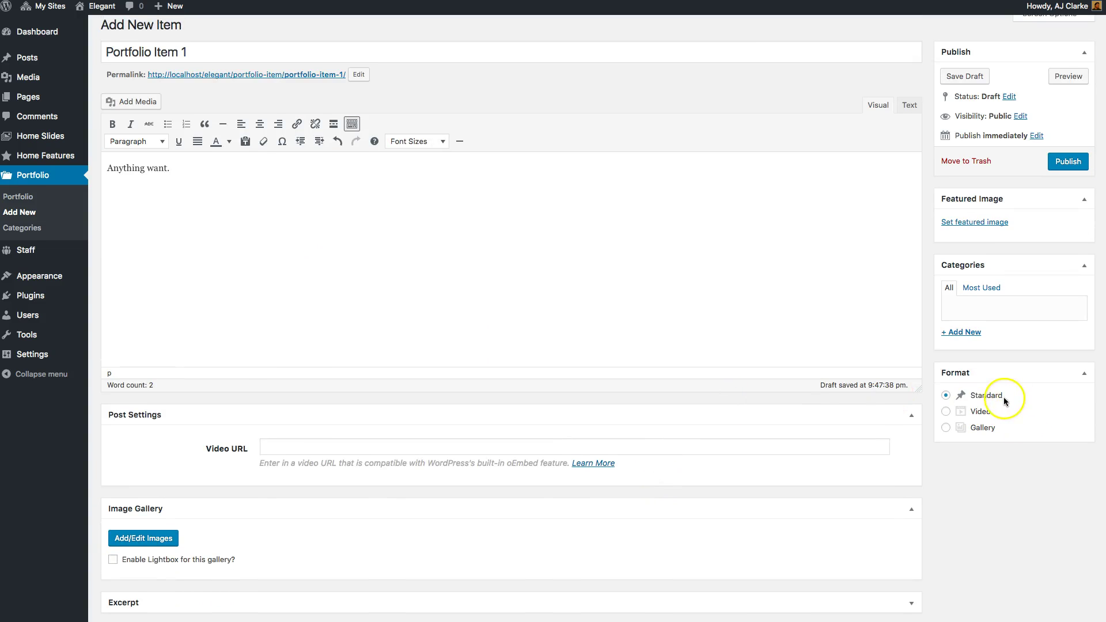
pyautogui.moveTo(1013, 396); pyautogui.dragTo(968, 396)
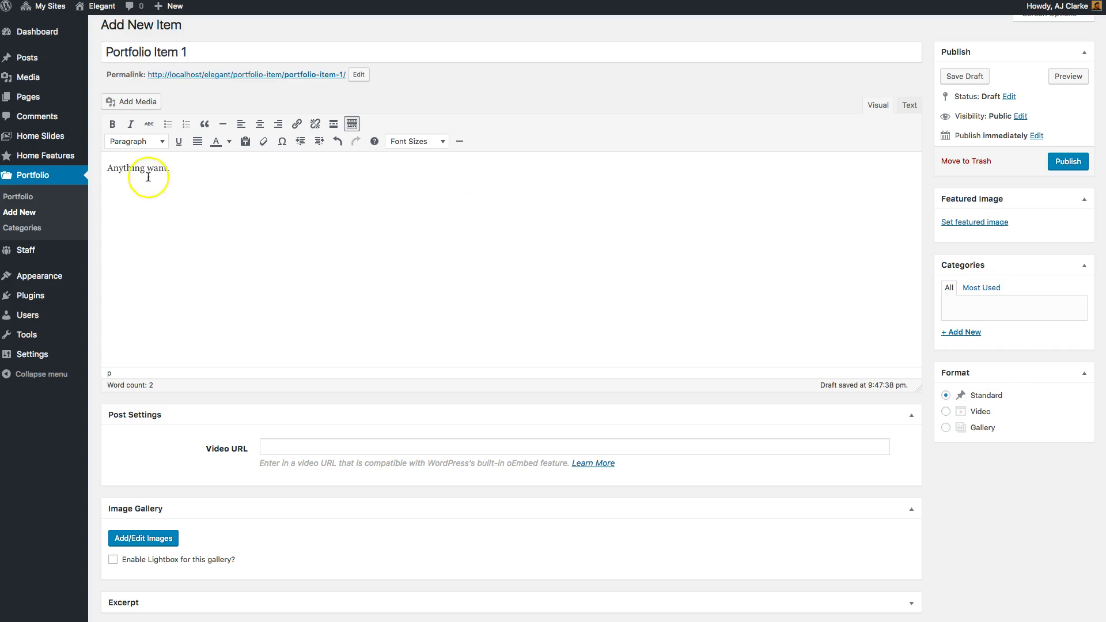
pyautogui.moveTo(181, 170); pyautogui.dragTo(108, 168)
pyautogui.click(328, 190)
pyautogui.click(981, 413)
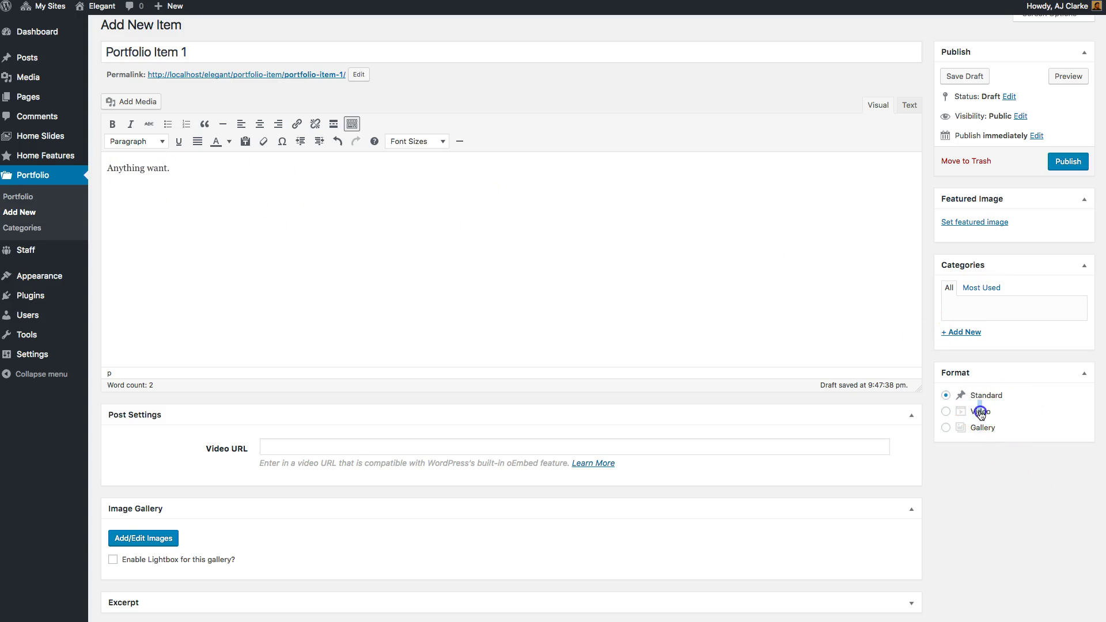
pyautogui.click(982, 410)
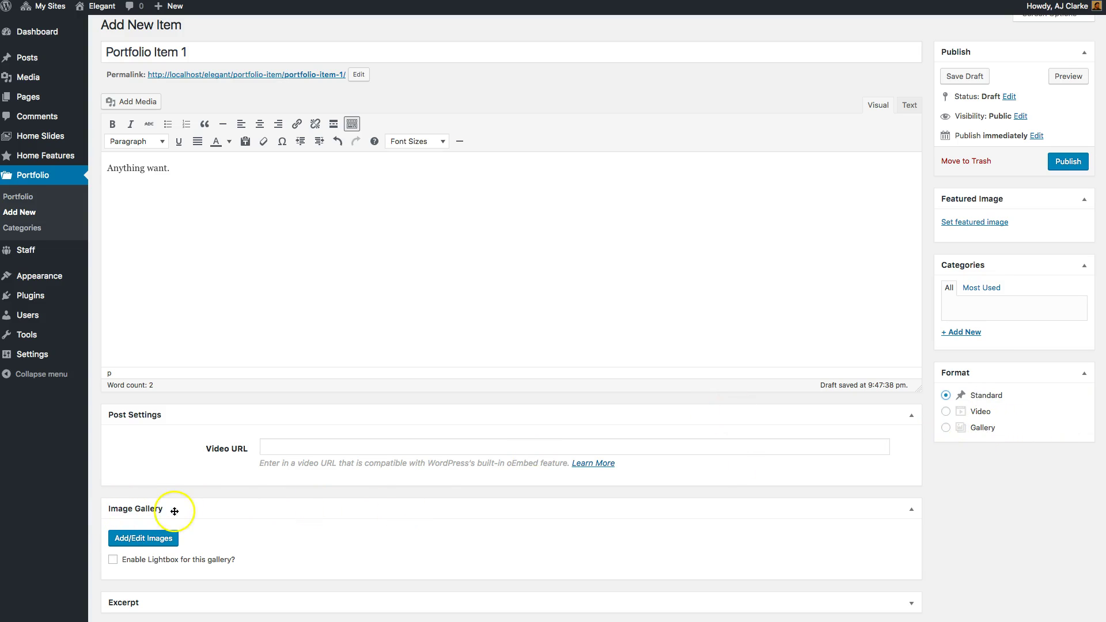
# Upload the bicycle street photo and add it to the portfolio item's image gallery.
pyautogui.click(145, 539)
pyautogui.moveTo(1105, 255); pyautogui.dragTo(507, 230)
pyautogui.click(1057, 606)
pyautogui.moveTo(137, 558); pyautogui.dragTo(168, 539)
pyautogui.click(141, 556)
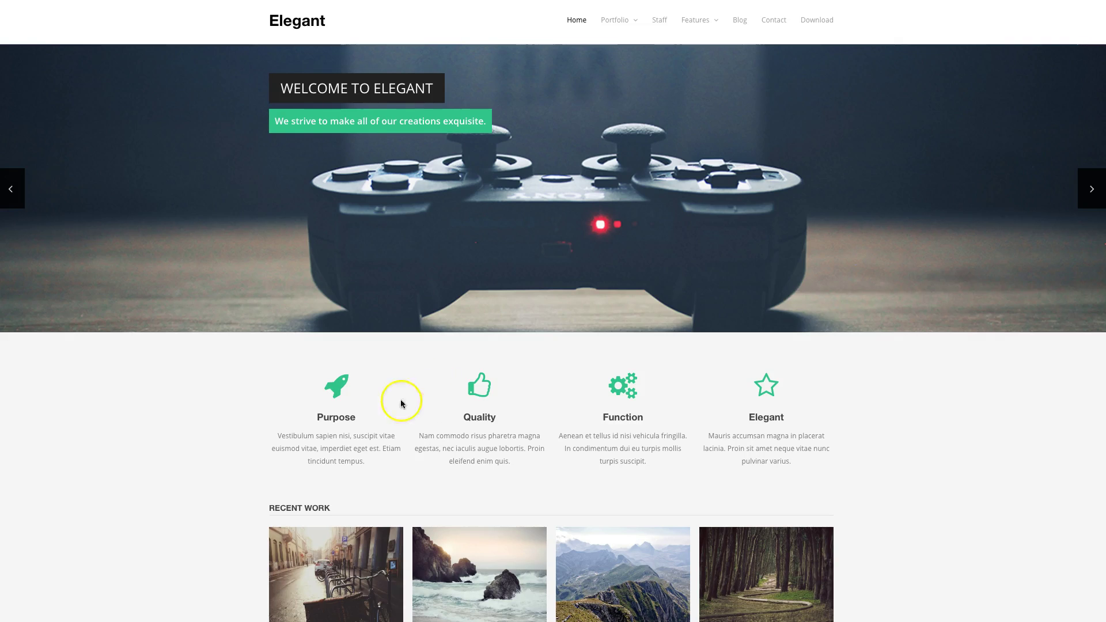
# View the demo's Green Bike and Salt Of The Earth portfolio items and step through the latter's gallery images.
pyautogui.scroll(-3, 400, 400)
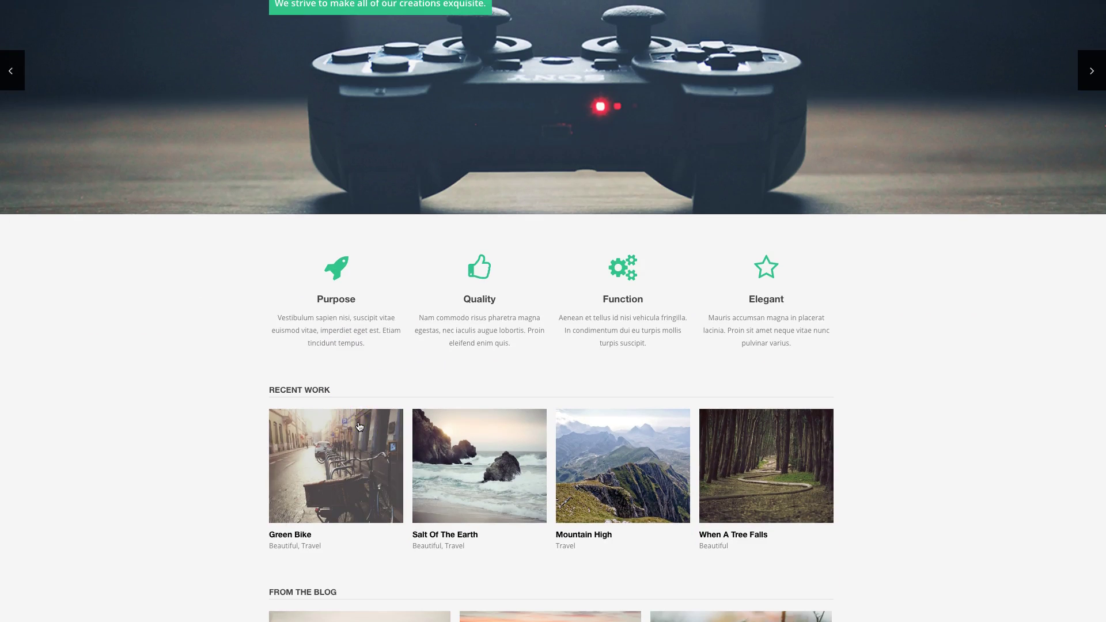
pyautogui.click(359, 426)
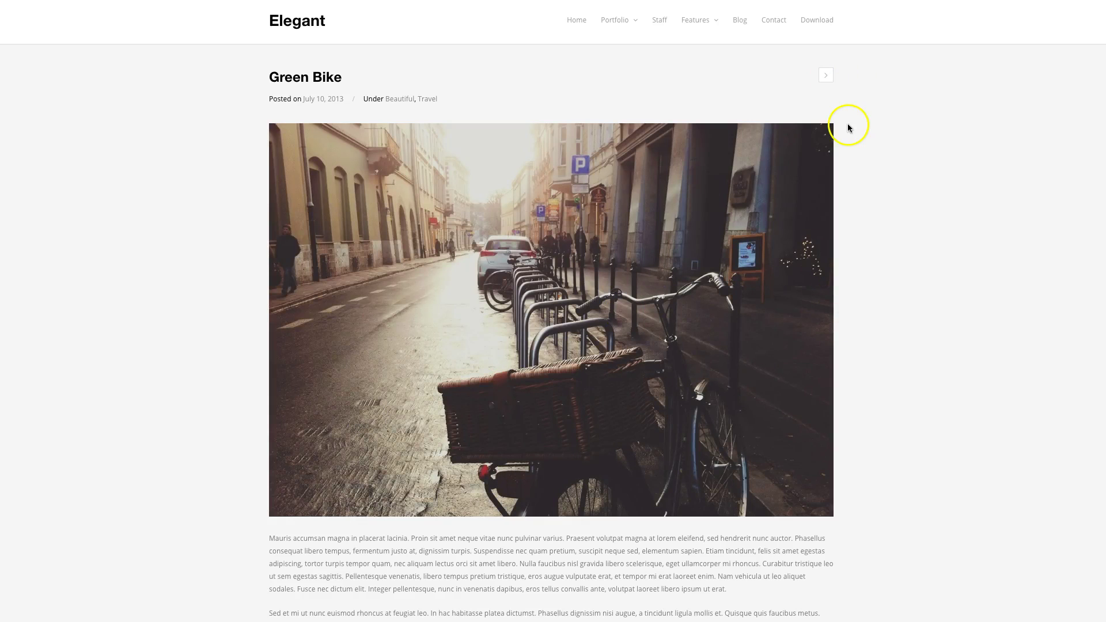
pyautogui.click(825, 75)
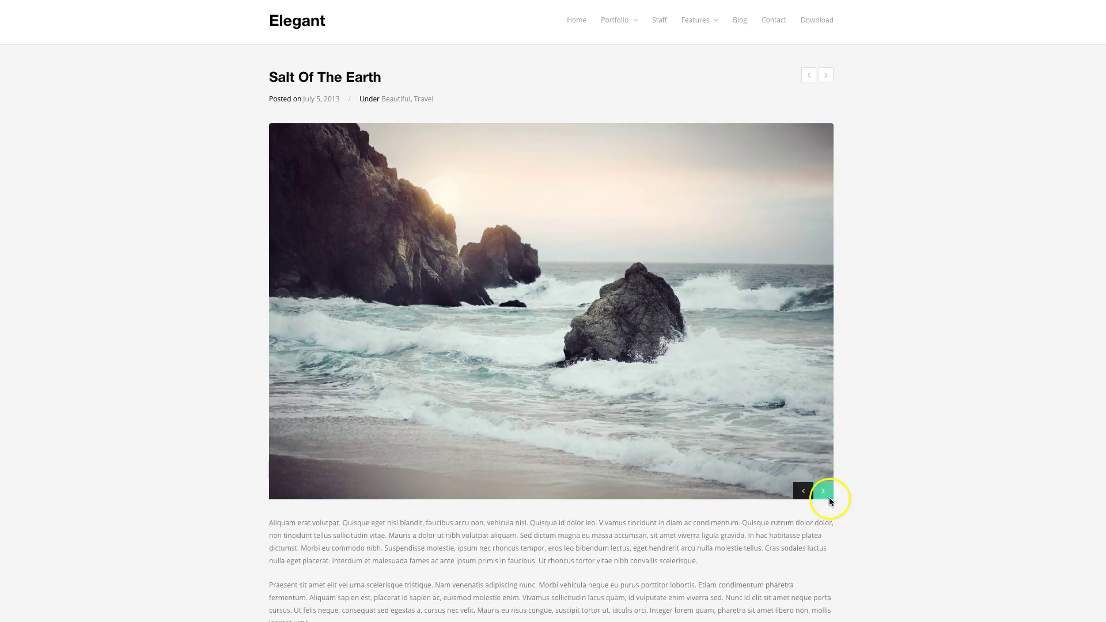
pyautogui.click(827, 494)
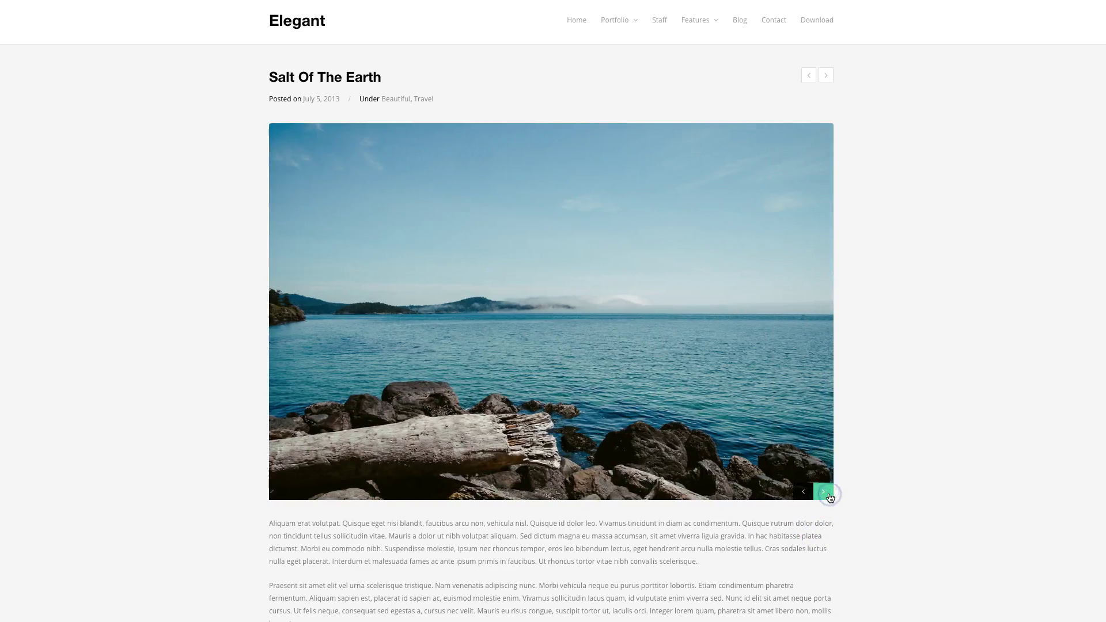
pyautogui.click(829, 495)
pyautogui.click(828, 494)
pyautogui.click(804, 491)
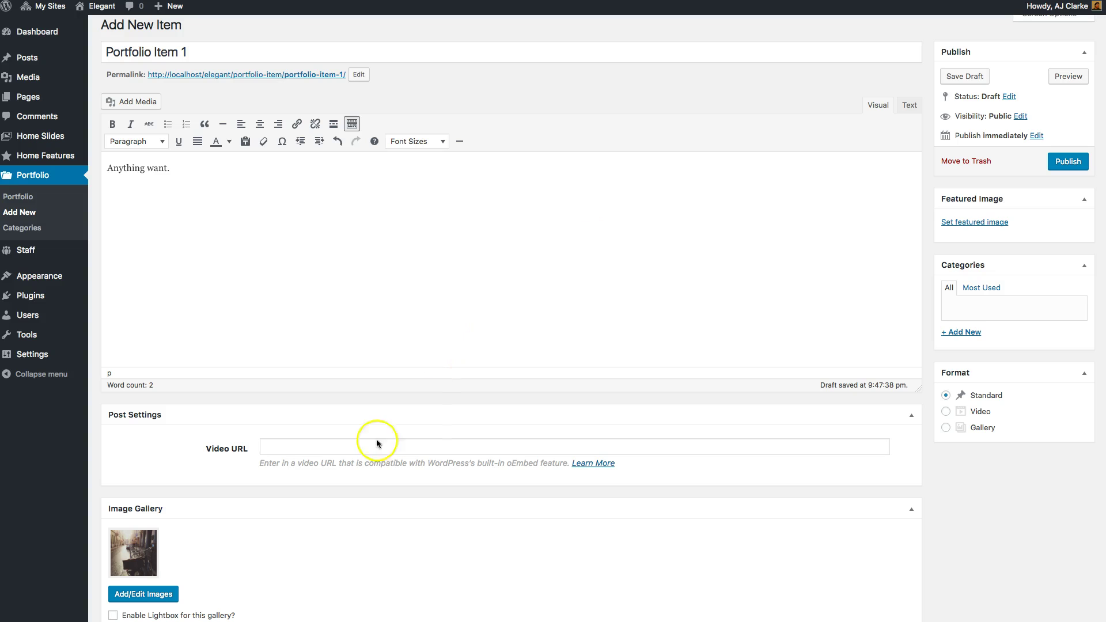
# Set the bicycle street photo as the portfolio item's featured image and publish it, checking the live homepage's Recent Work section.
pyautogui.click(973, 220)
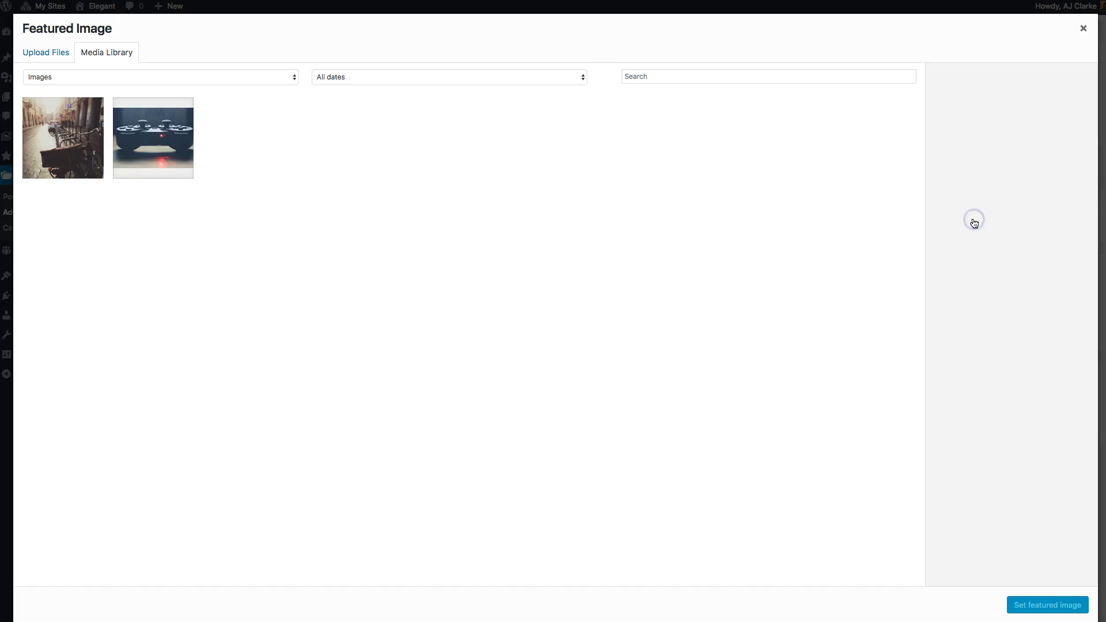
pyautogui.click(63, 138)
pyautogui.click(1023, 605)
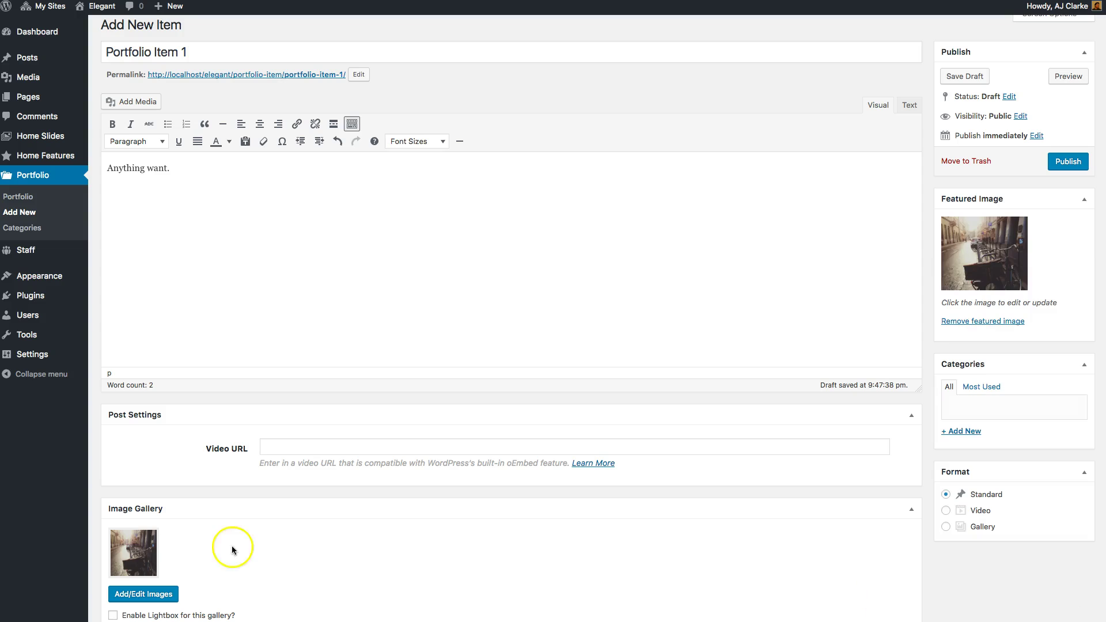
pyautogui.click(1069, 162)
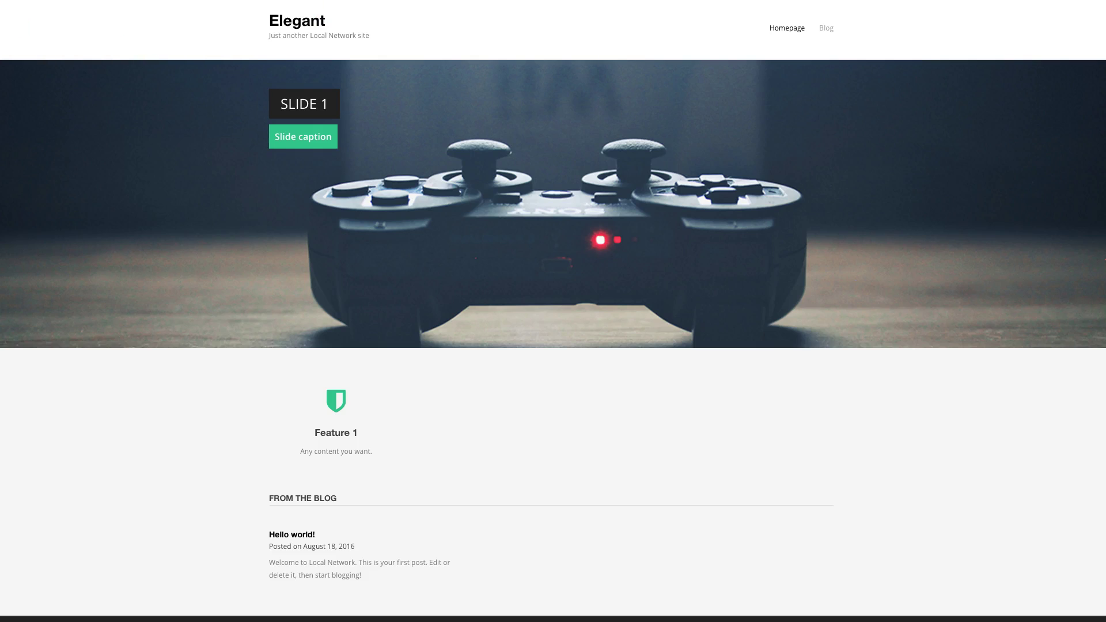
pyautogui.scroll(-4, 329, 308)
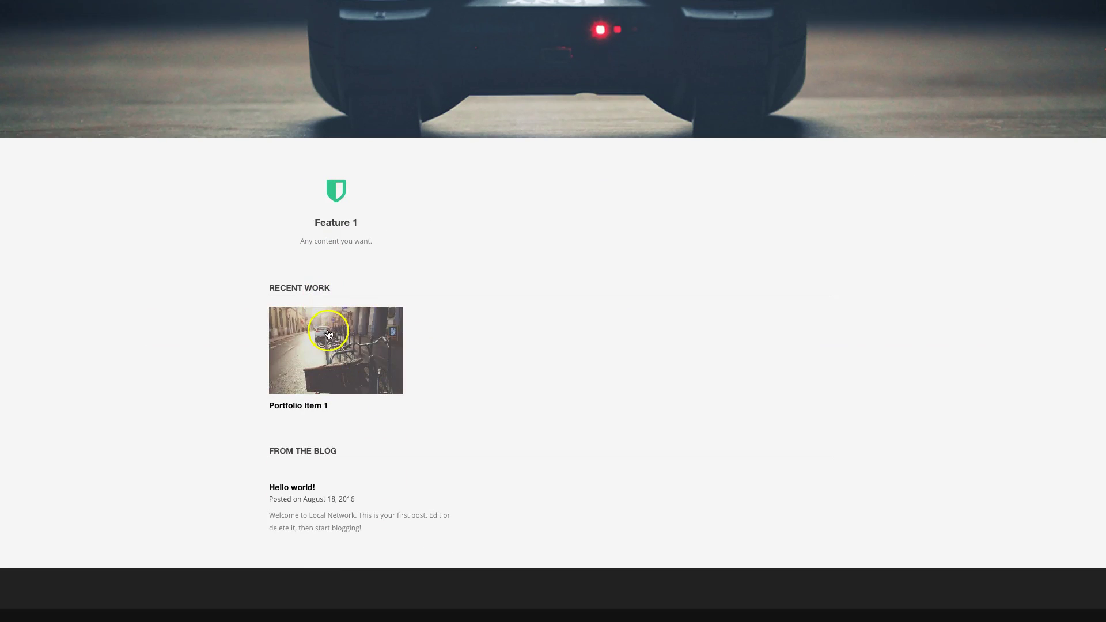
# Look over the live homepage's slide, feature, Recent Work and From The Blog sections.
pyautogui.scroll(4, 565, 425)
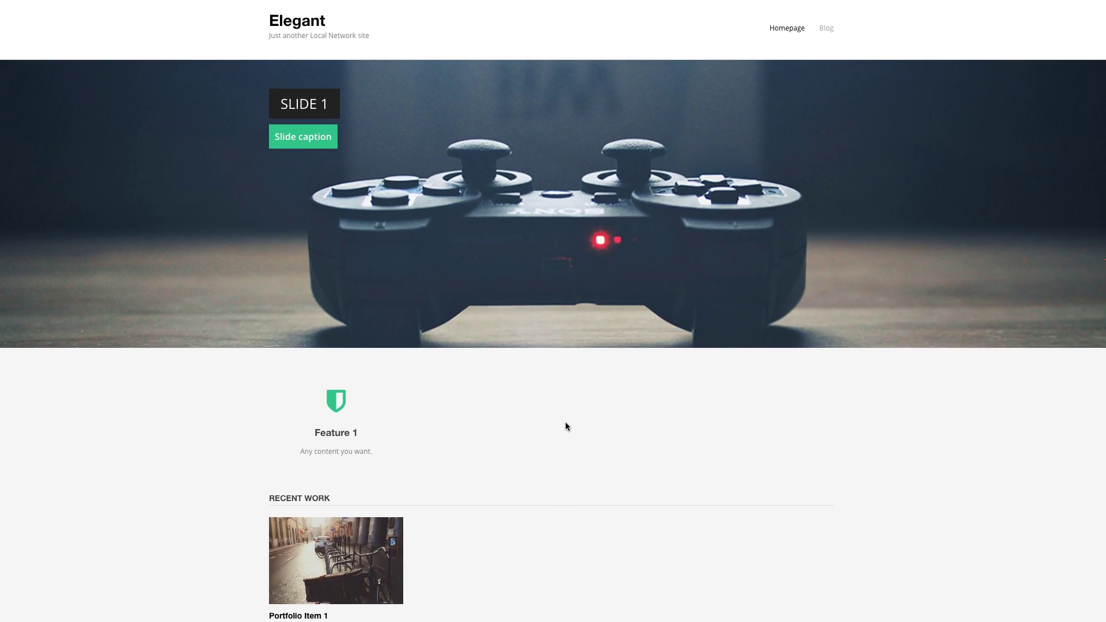
pyautogui.scroll(-2, 565, 422)
pyautogui.scroll(2, 486, 507)
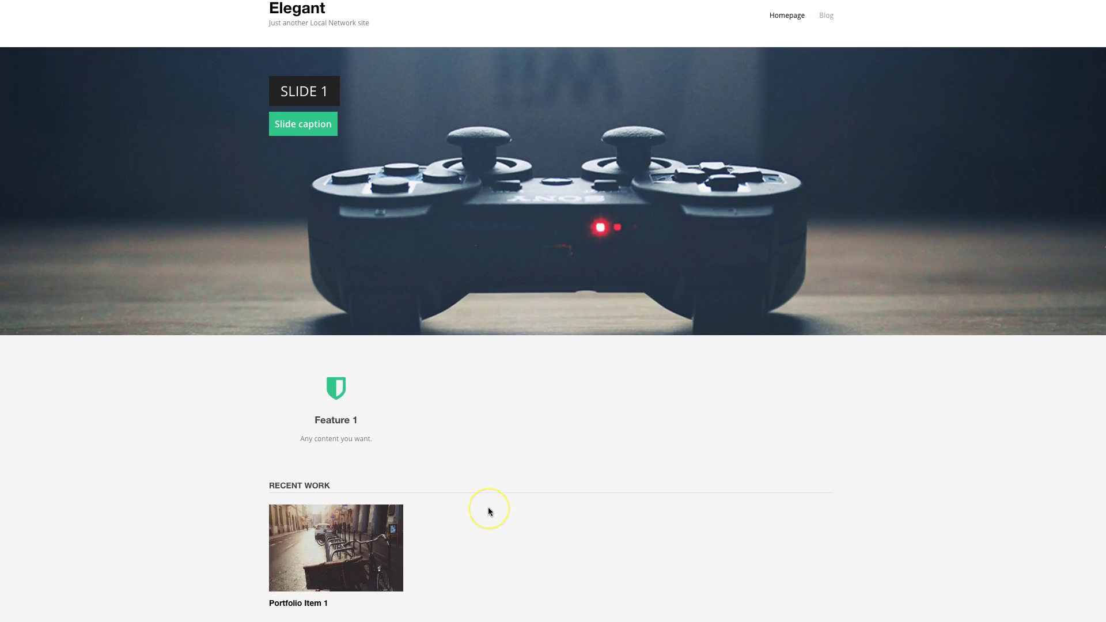
pyautogui.scroll(-4, 489, 509)
pyautogui.scroll(5, 488, 510)
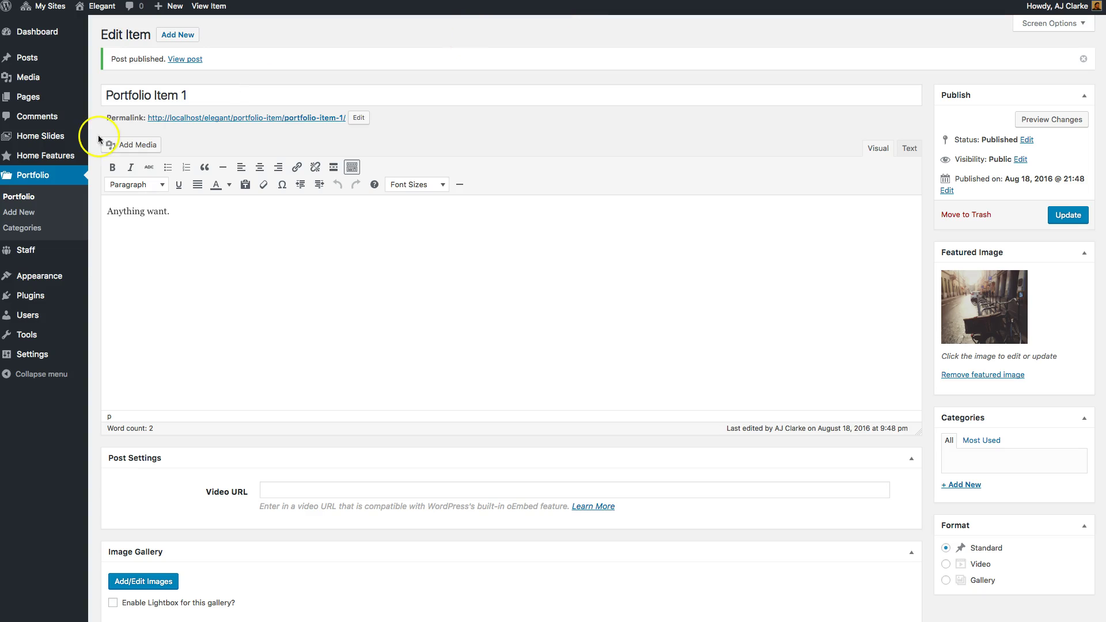
# Create a page titled Portfolio with the Portfolio template, publish it and view the live page.
pyautogui.moveTo(83, 98)
pyautogui.click(120, 115)
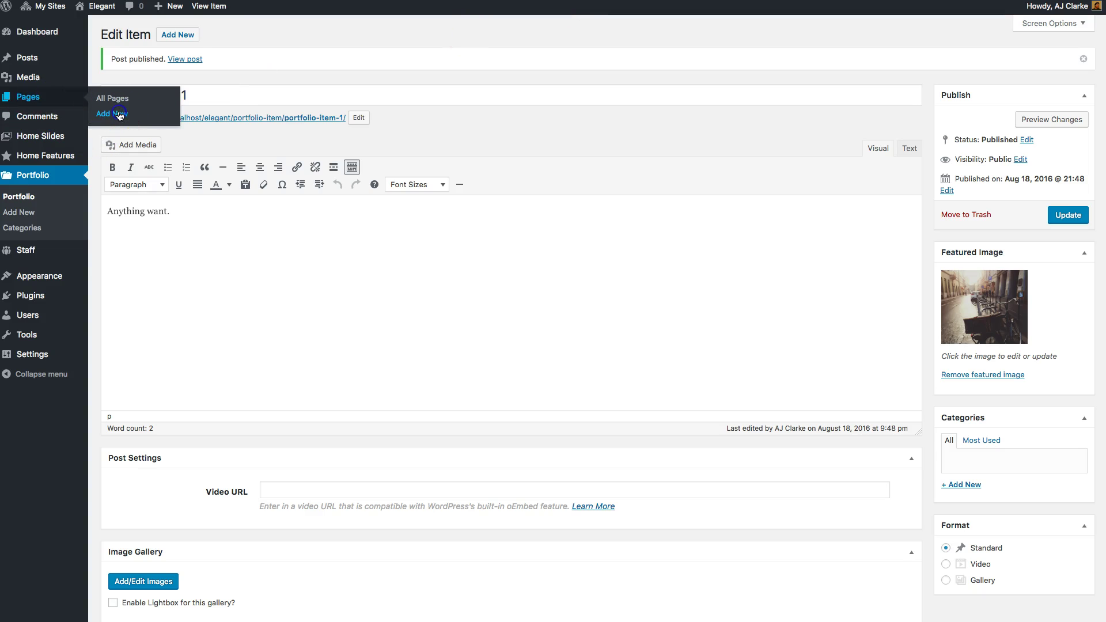
pyautogui.write('Portfolio')
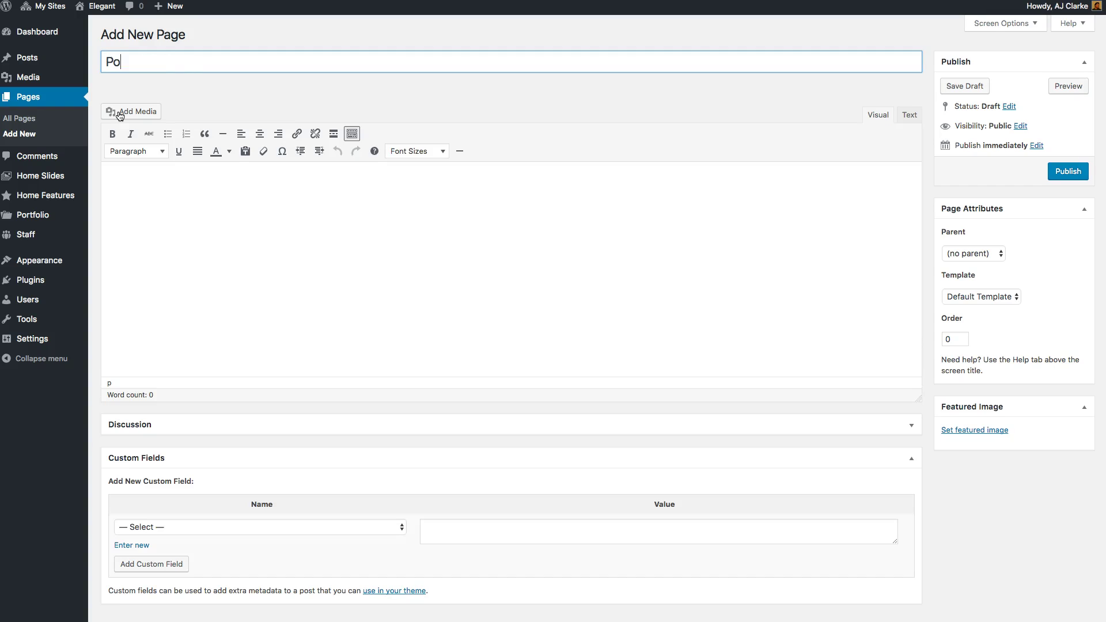
pyautogui.click(1002, 306)
pyautogui.click(990, 312)
pyautogui.click(1079, 170)
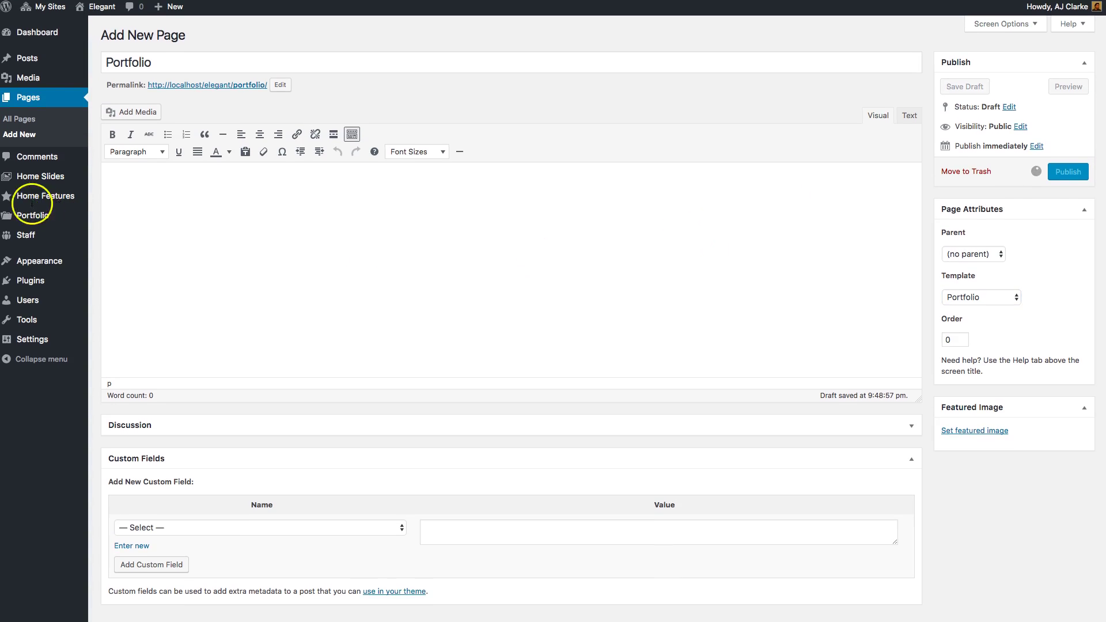
pyautogui.moveTo(43, 215)
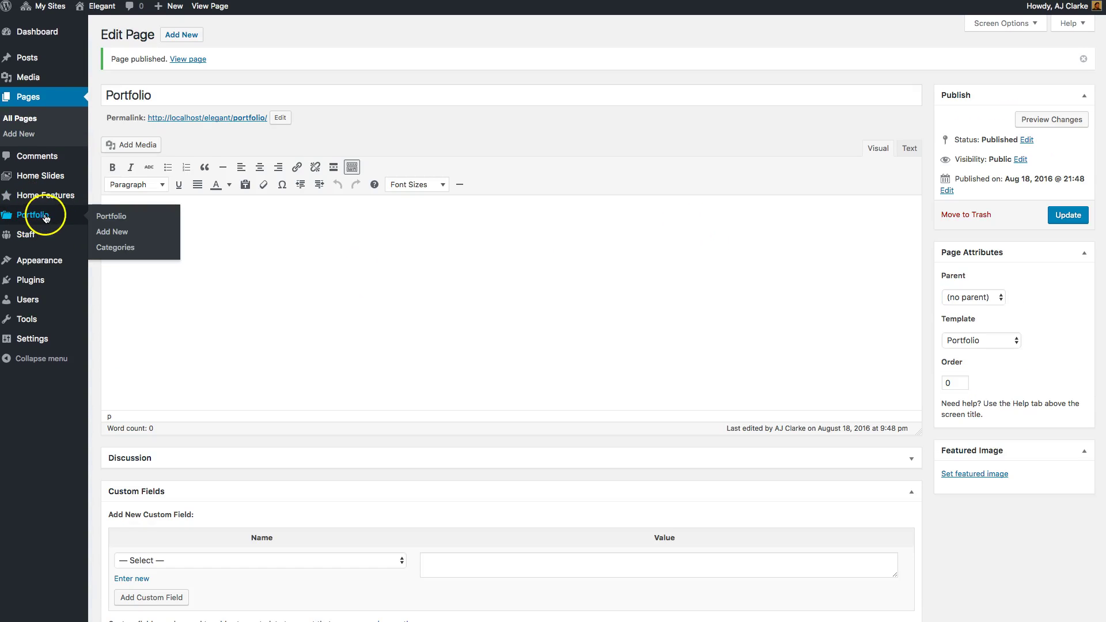
pyautogui.click(227, 118)
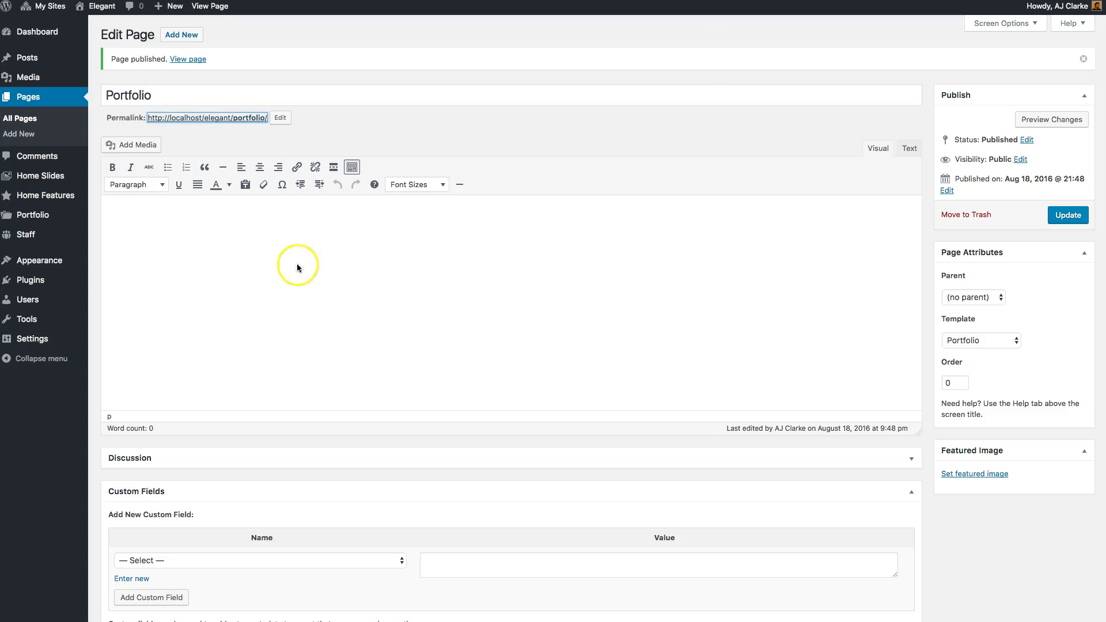
# Start a new staff item titled "Staff Member 1" with the content "Add your content.".
pyautogui.moveTo(23, 238)
pyautogui.click(168, 254)
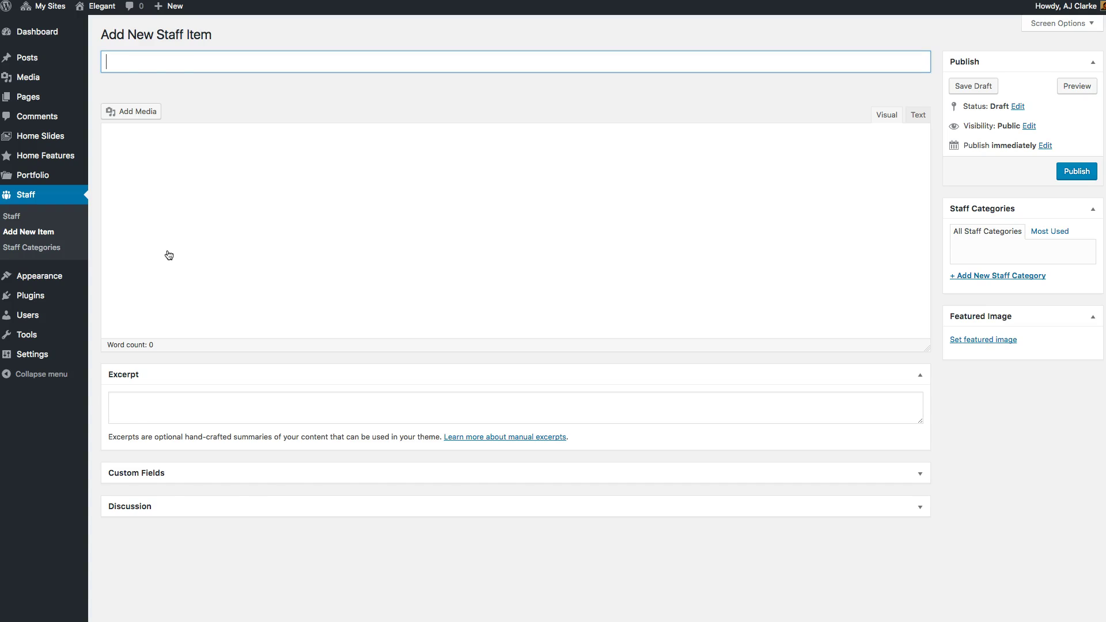
pyautogui.write('Staff Member 1')
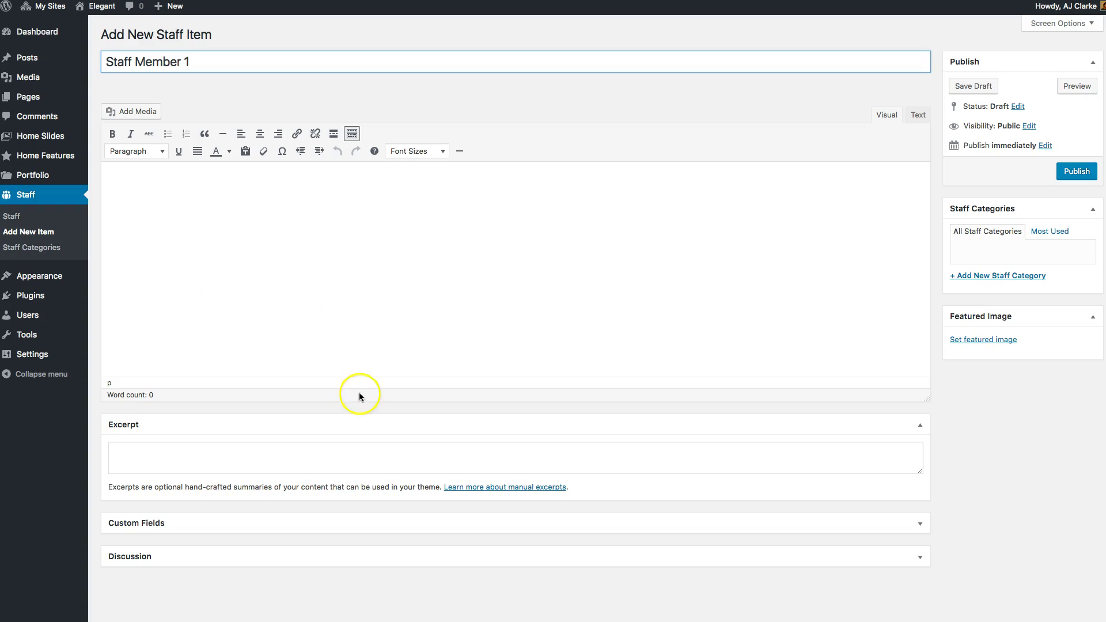
pyautogui.click(303, 273)
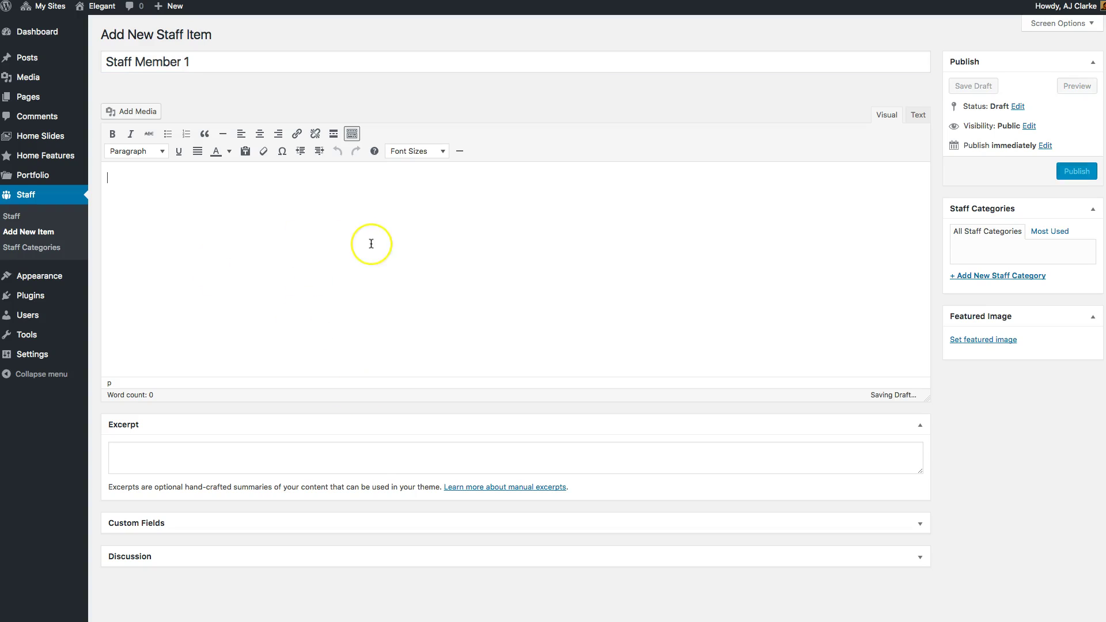
pyautogui.write('Add your content.')
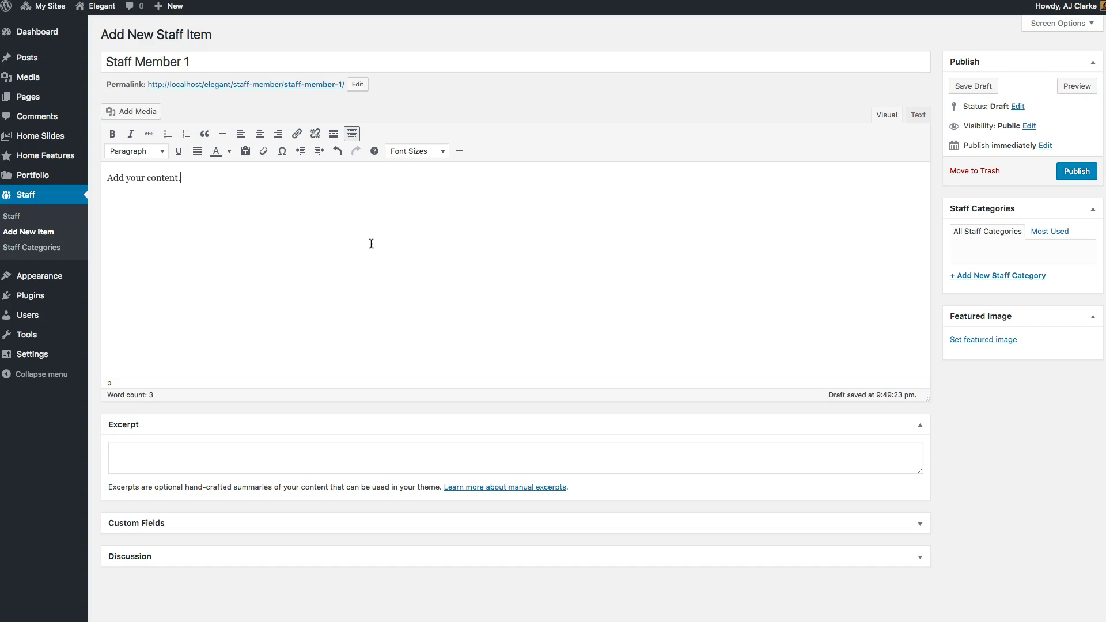
# Upload person2-400x333.jpg as the staff item's featured image and publish the item.
pyautogui.click(984, 340)
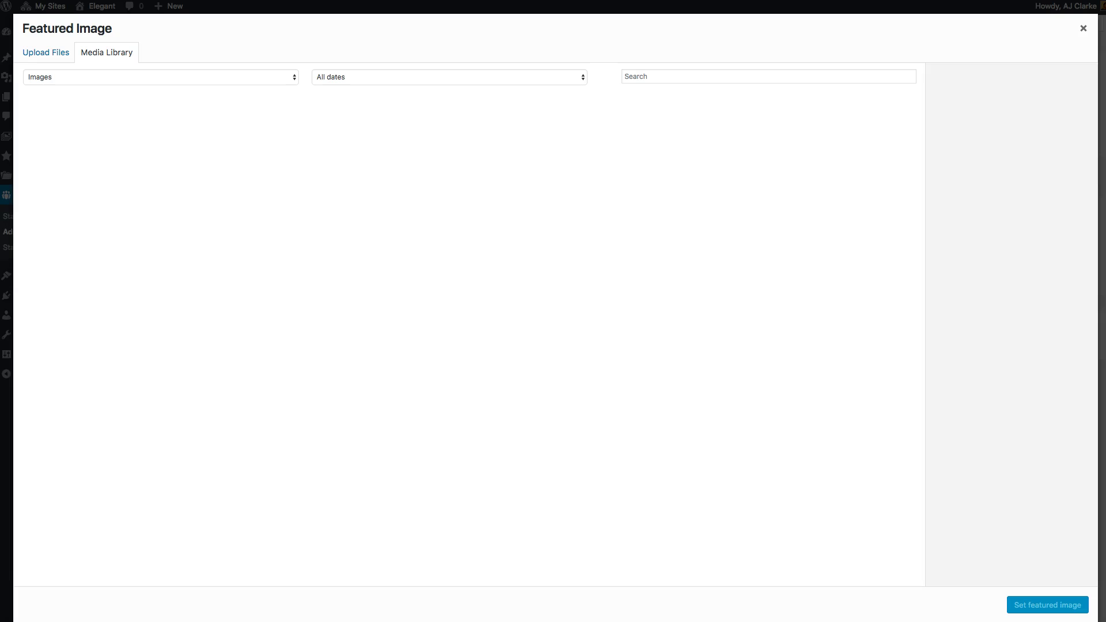
pyautogui.moveTo(0, 270); pyautogui.dragTo(428, 271)
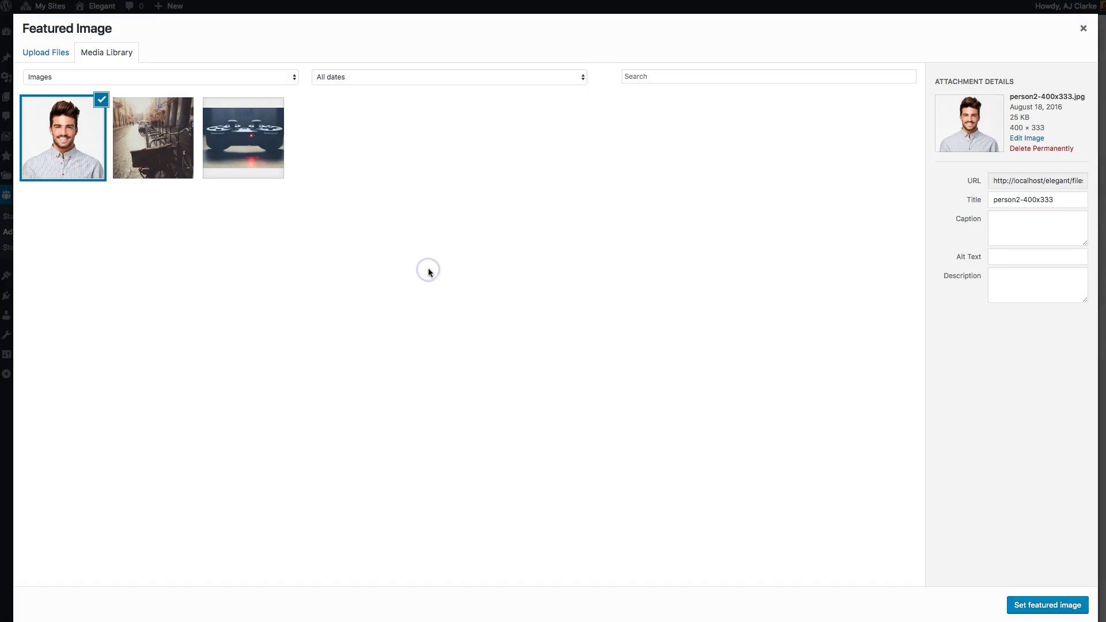
pyautogui.click(1053, 604)
pyautogui.click(1077, 171)
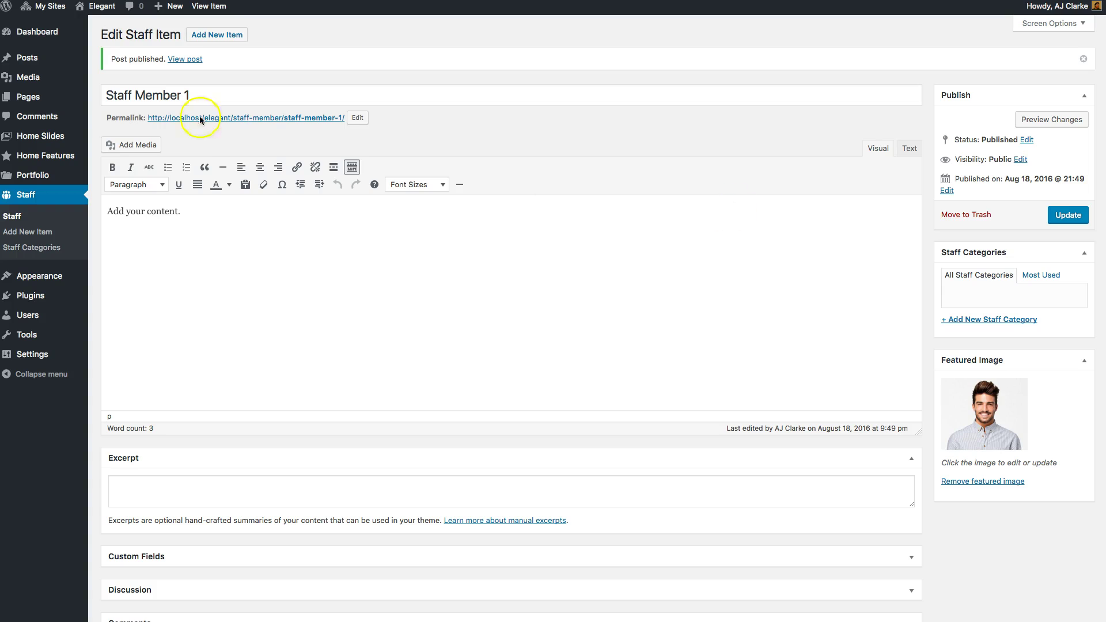
# Create a page titled Staff with the Staff template, publish it and view the live page.
pyautogui.moveTo(40, 95)
pyautogui.click(124, 113)
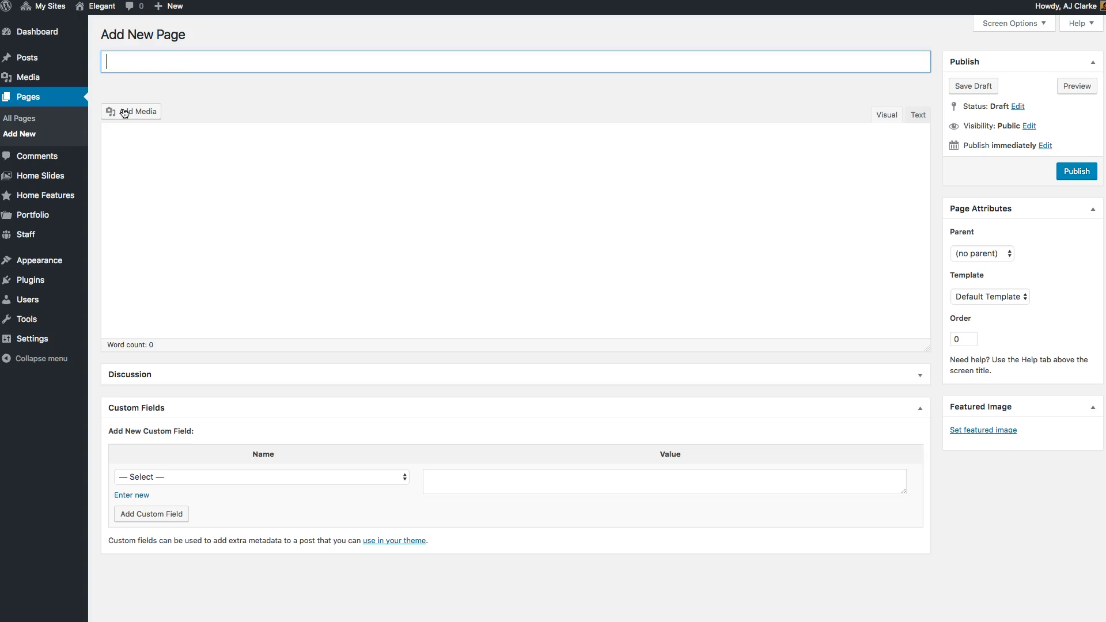
pyautogui.write('Staff')
pyautogui.click(593, 222)
pyautogui.click(1007, 295)
pyautogui.click(995, 340)
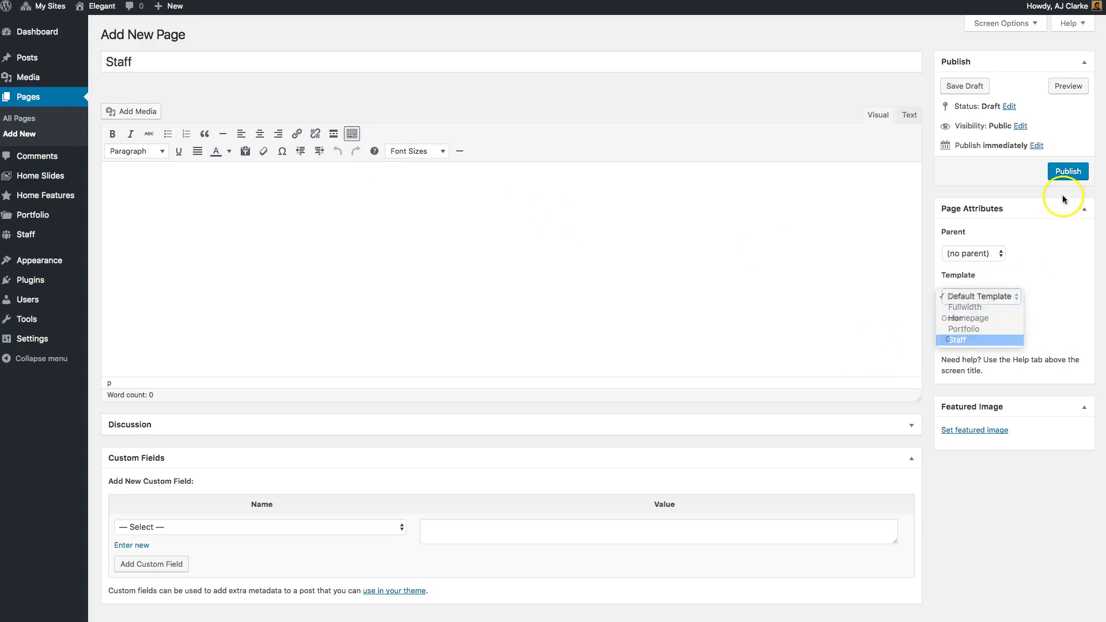
pyautogui.click(1069, 173)
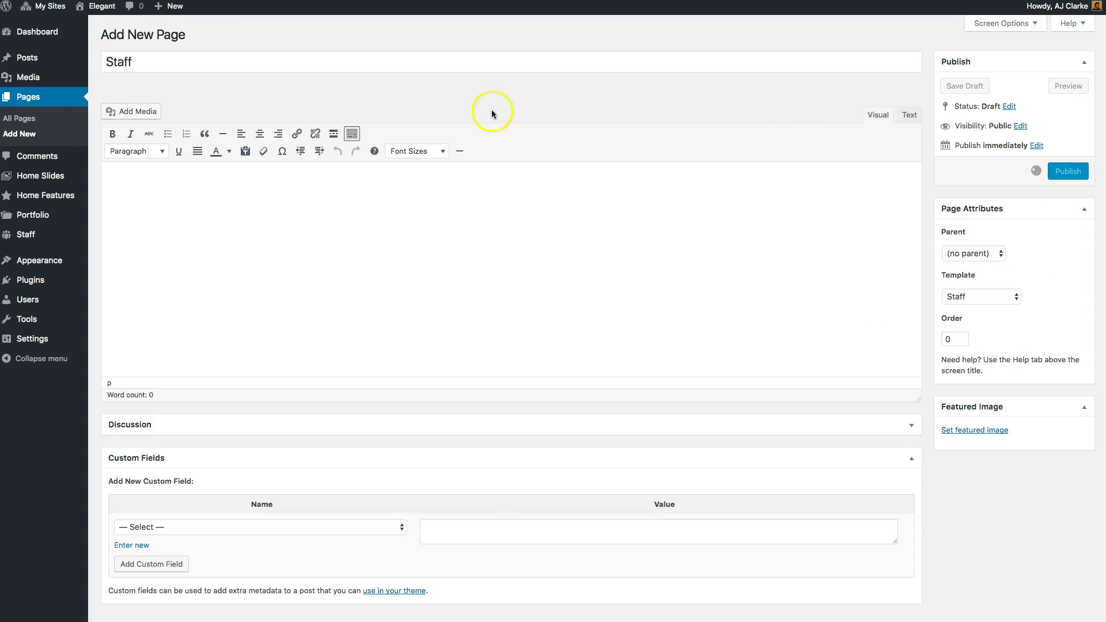
pyautogui.click(233, 117)
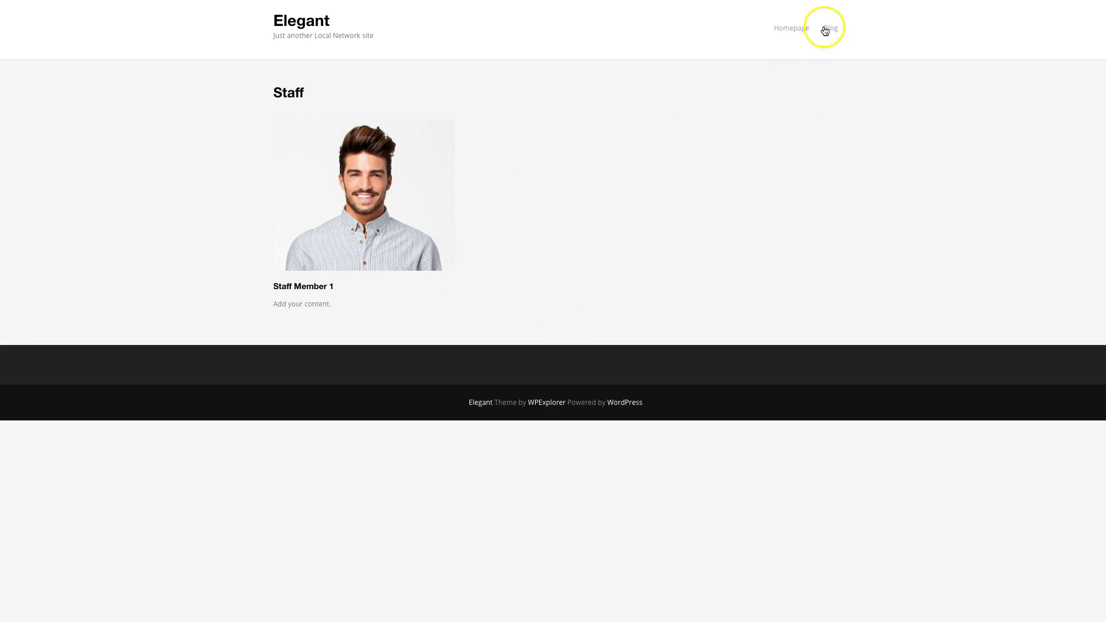
# Compare the live Staff page with the demo's Staff page and open the demo's Blog page.
pyautogui.hotkey('alt', 'Left')
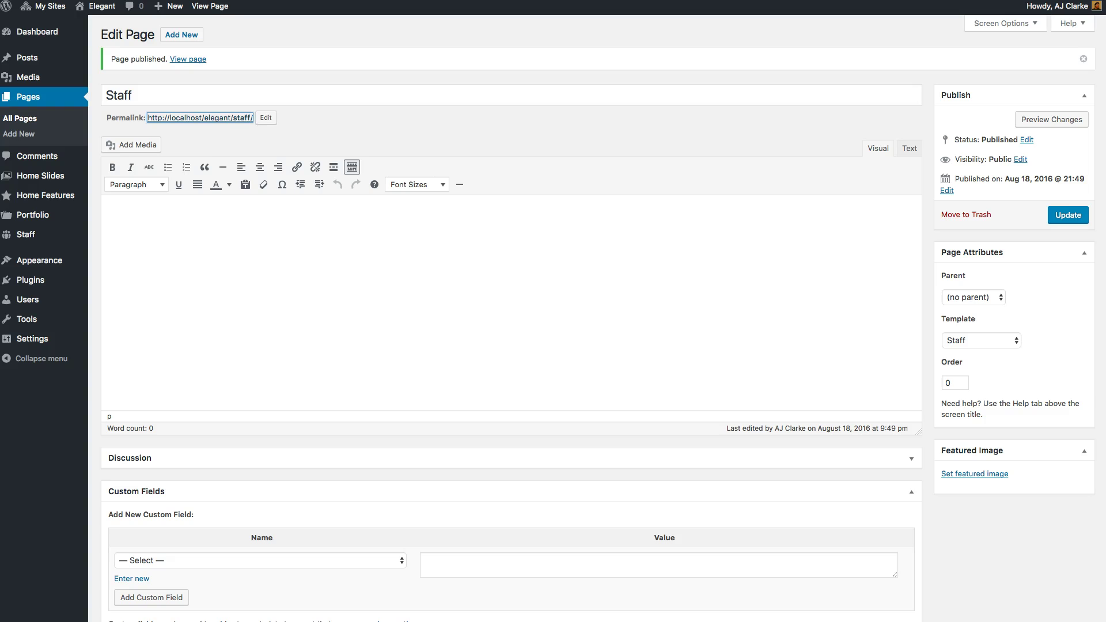
pyautogui.hotkey('alt', 'Right')
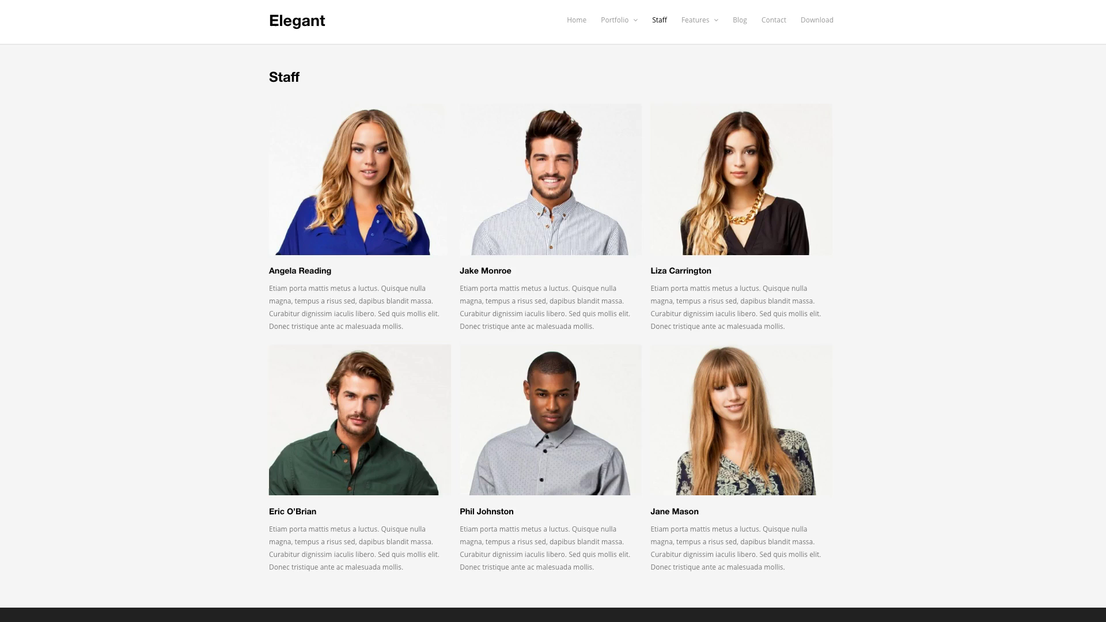
pyautogui.click(741, 23)
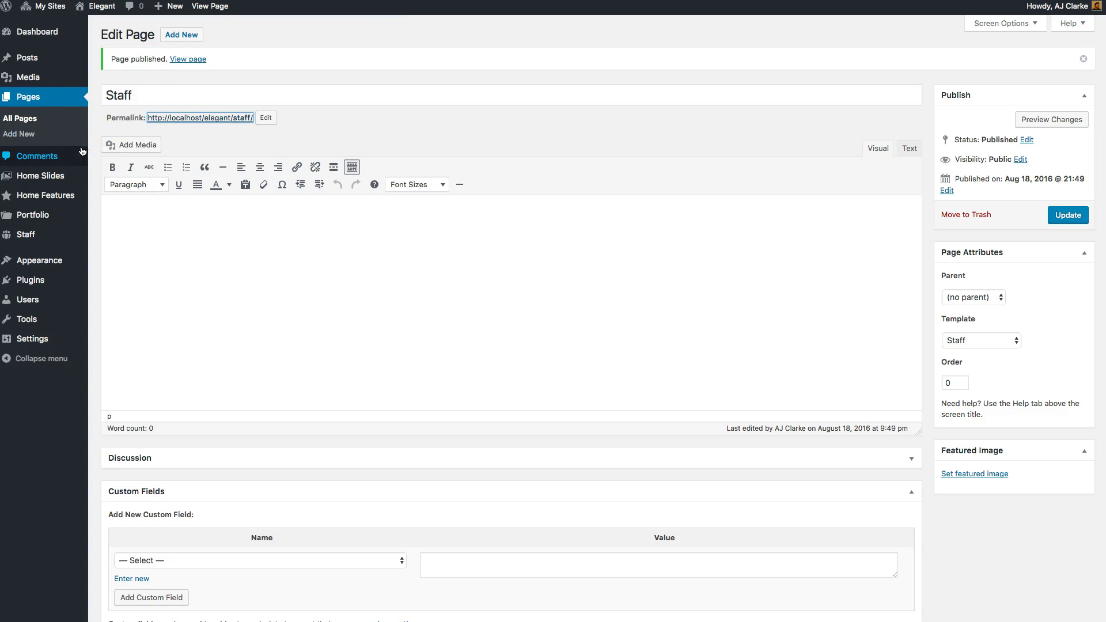
# Open the theme Customizer and review the Header section's image logo option alongside the site title and tagline.
pyautogui.moveTo(75, 236)
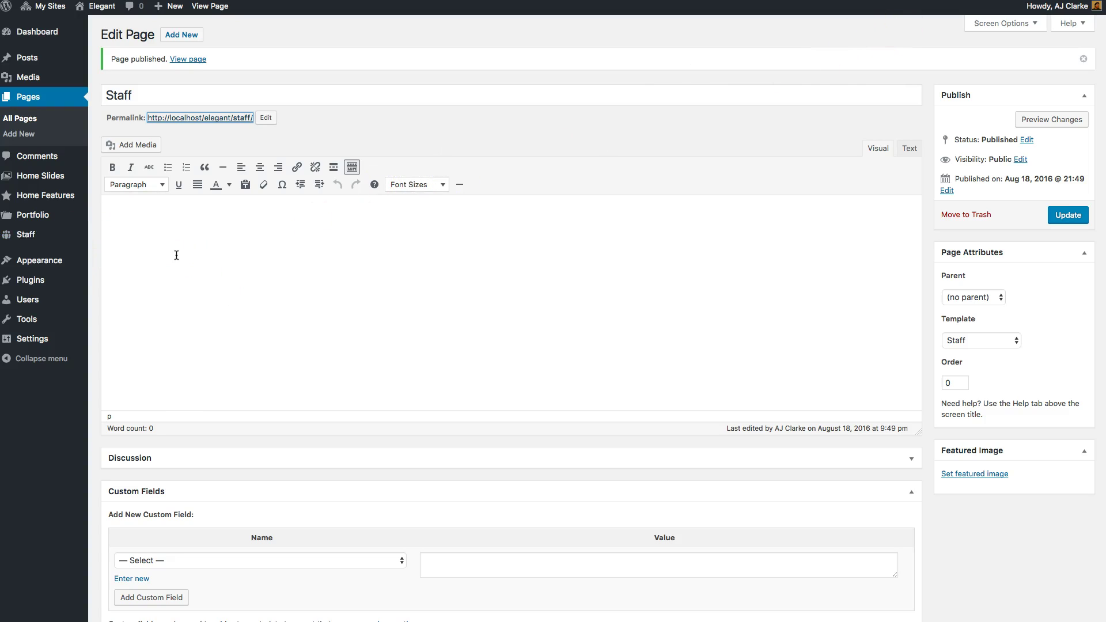
pyautogui.click(67, 262)
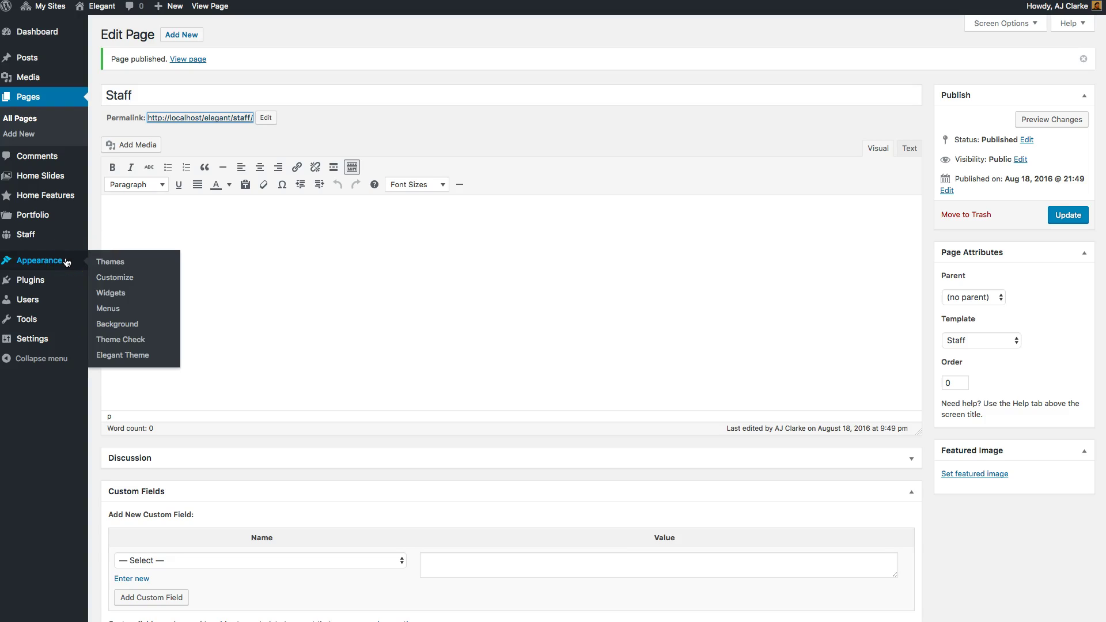
pyautogui.click(130, 278)
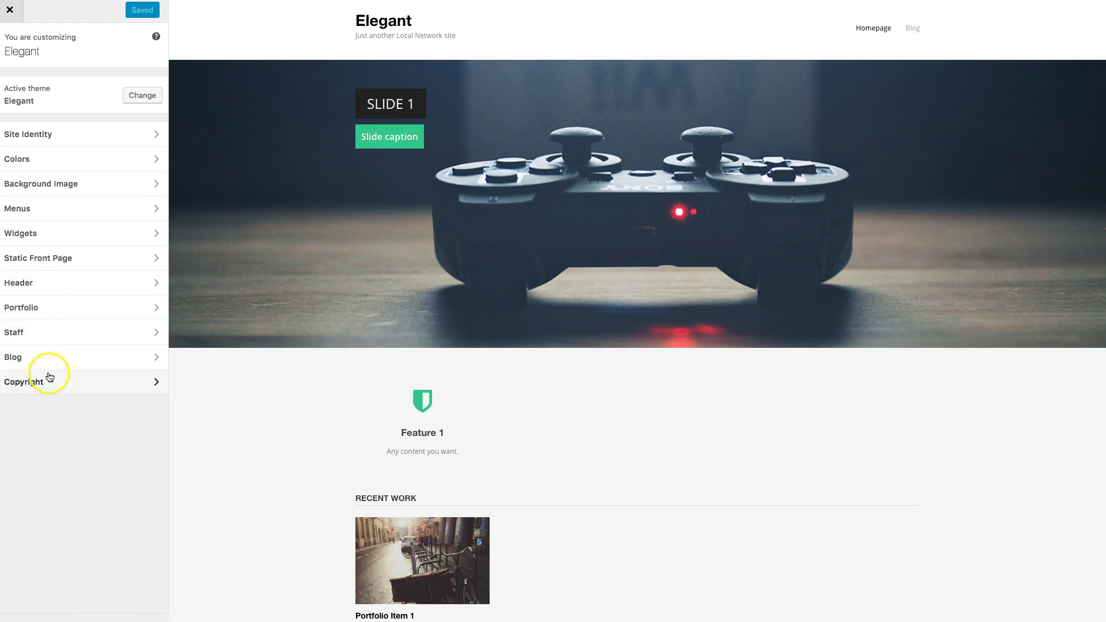
pyautogui.click(60, 281)
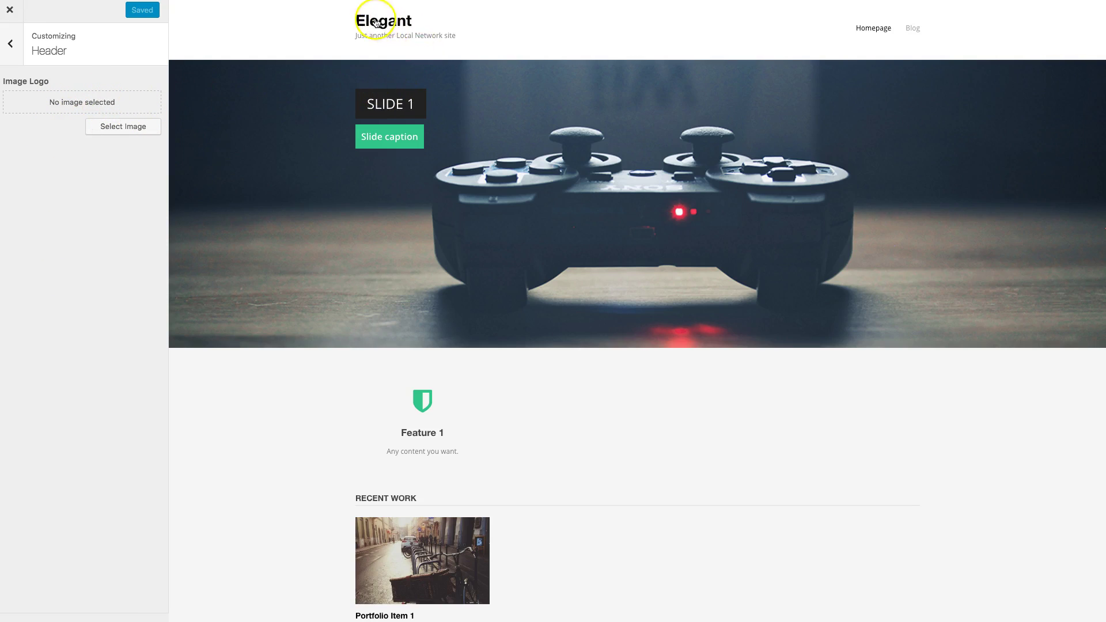
pyautogui.moveTo(467, 45); pyautogui.dragTo(359, 25)
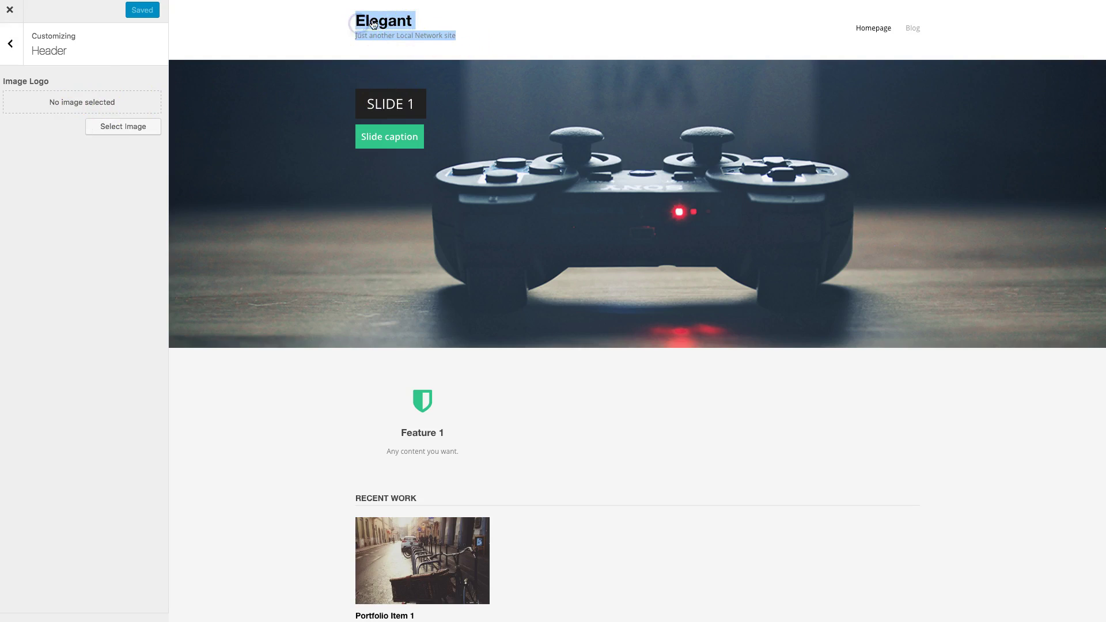
pyautogui.click(11, 44)
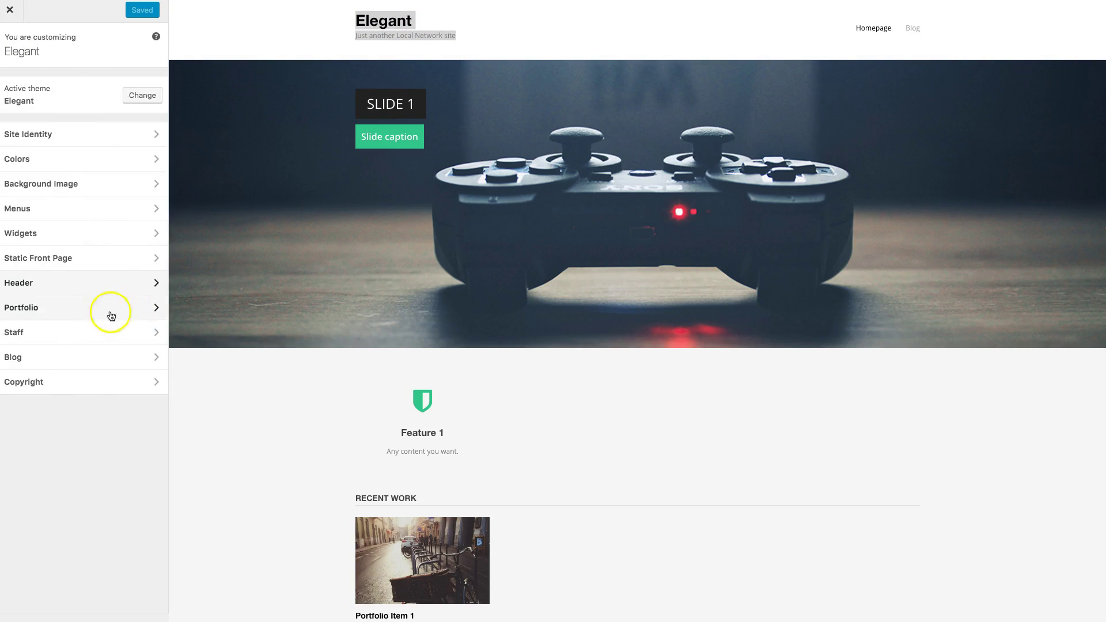
# Set the Customizer's Portfolio Homepage Category to All and review the homepage and archive posts-per-page settings.
pyautogui.click(88, 309)
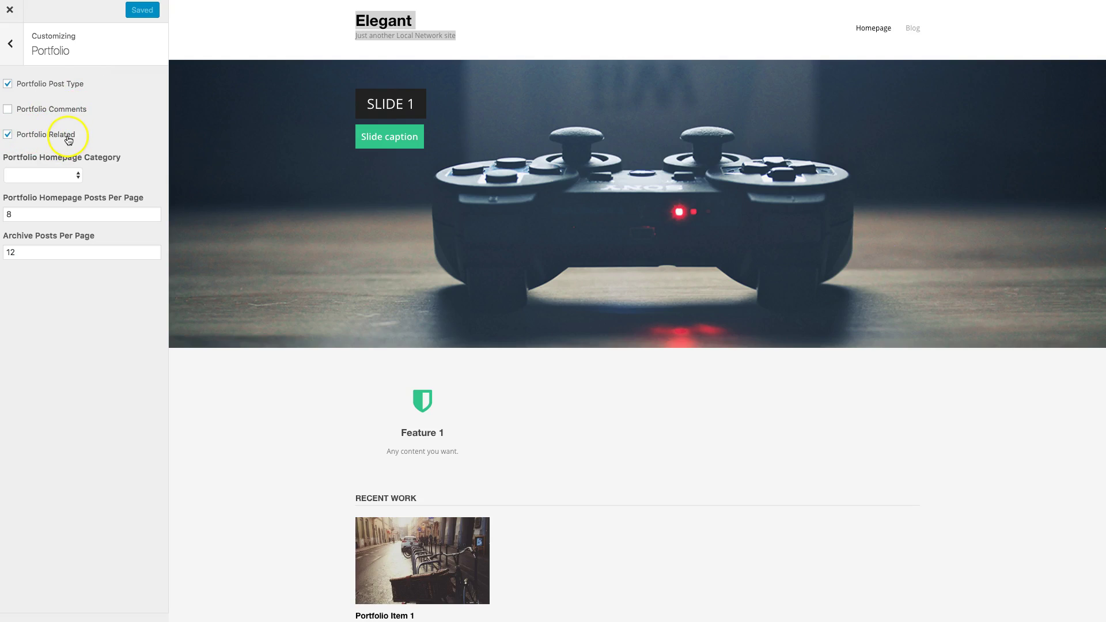
pyautogui.click(73, 175)
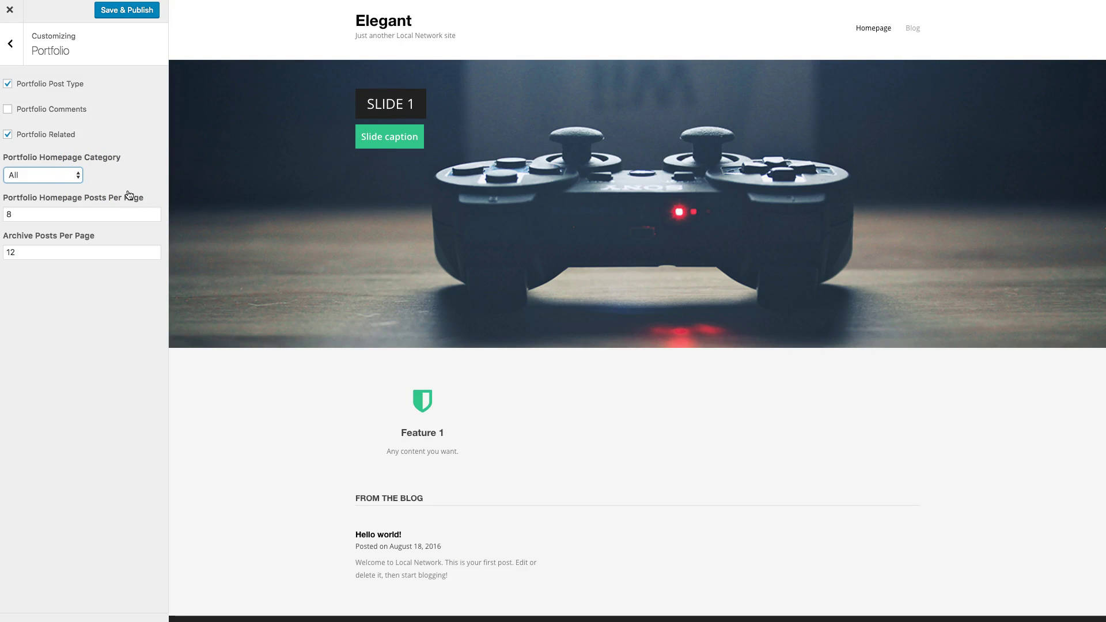
pyautogui.click(12, 214)
pyautogui.doubleClick(69, 254)
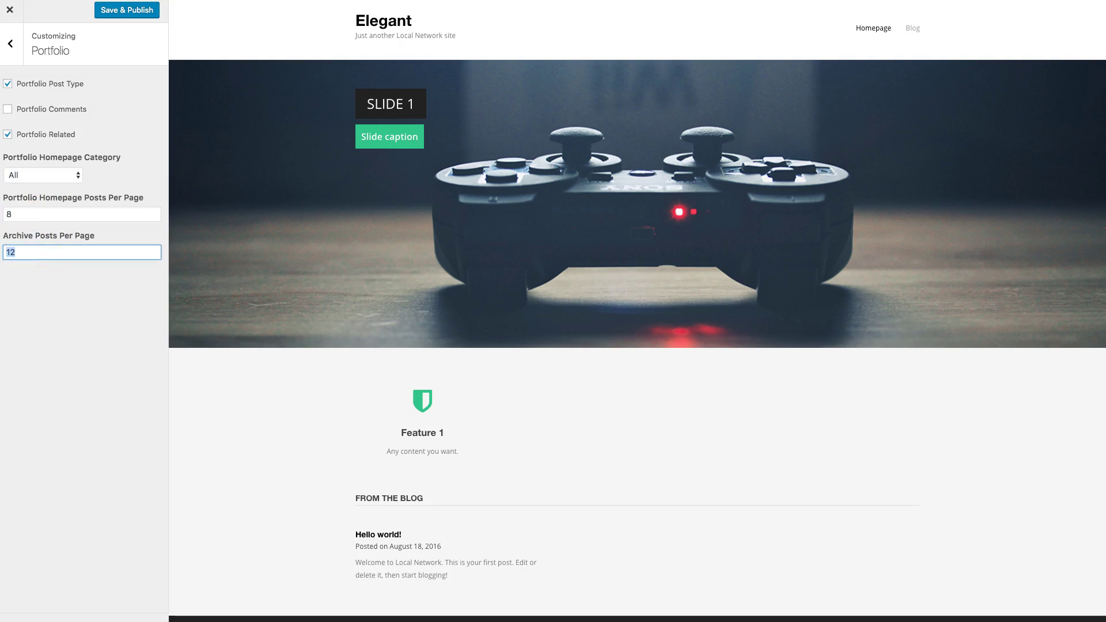
pyautogui.click(81, 272)
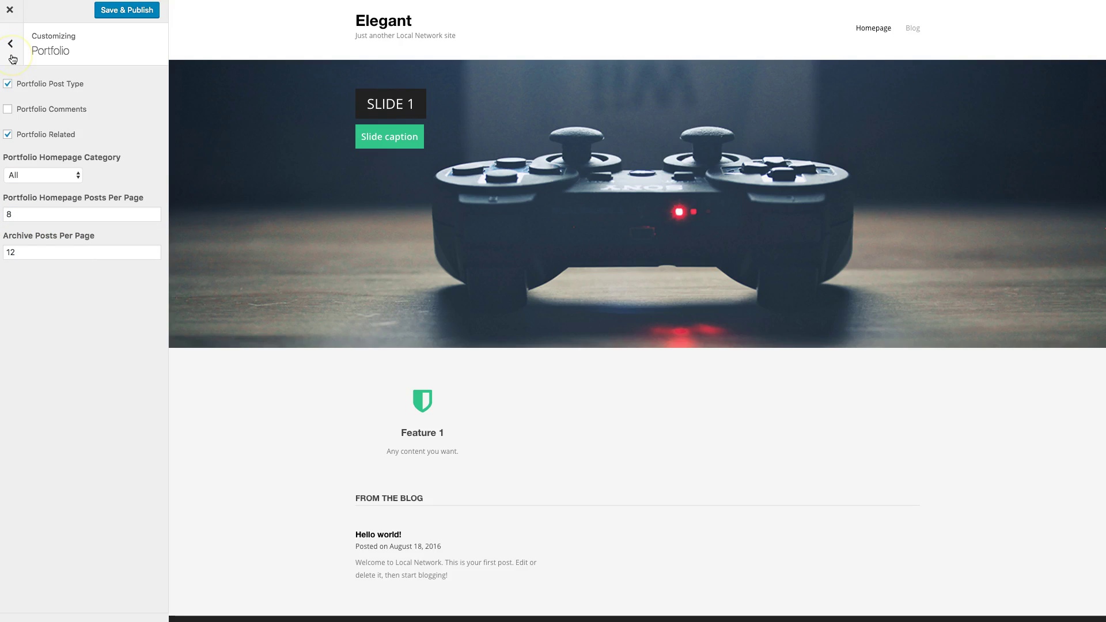
pyautogui.click(11, 58)
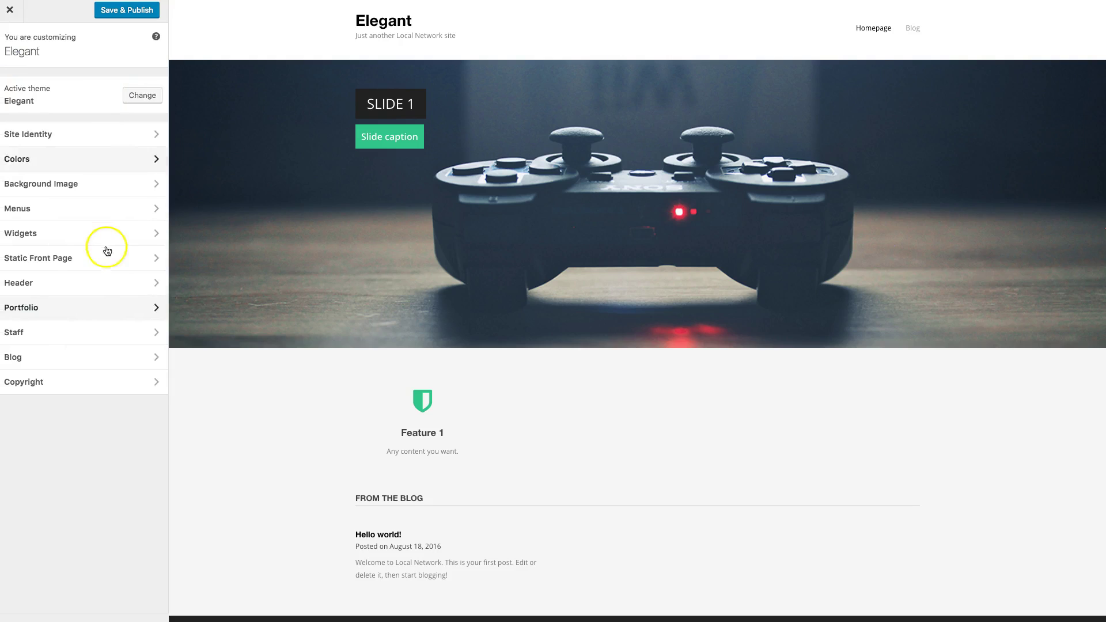
# Review the Customizer's Staff options for post type, comments and archive posts per page.
pyautogui.click(73, 332)
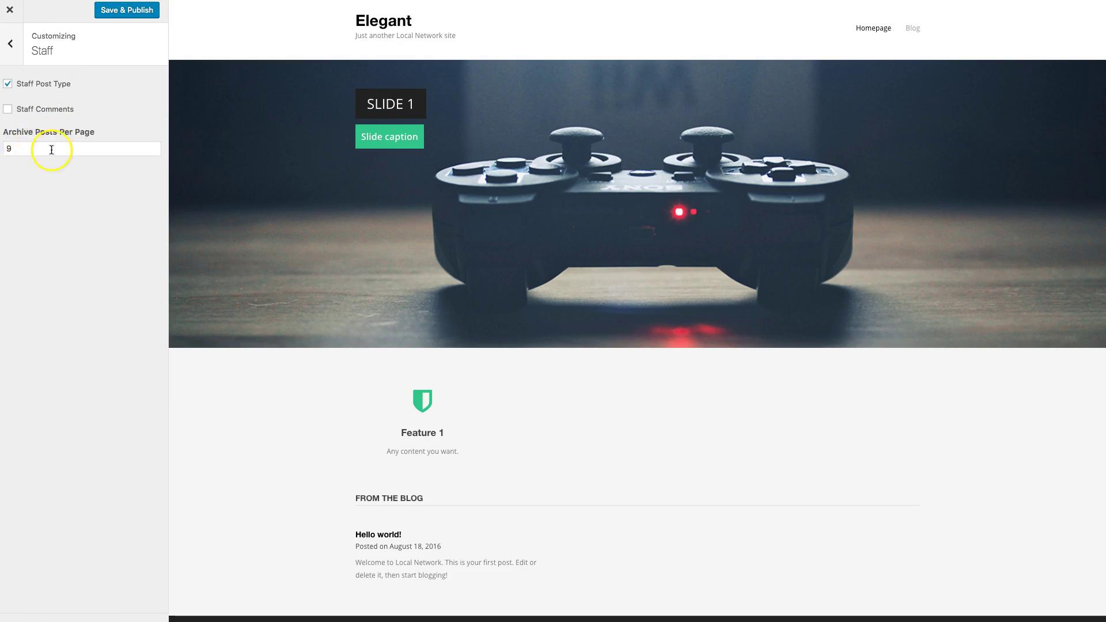
pyautogui.click(10, 44)
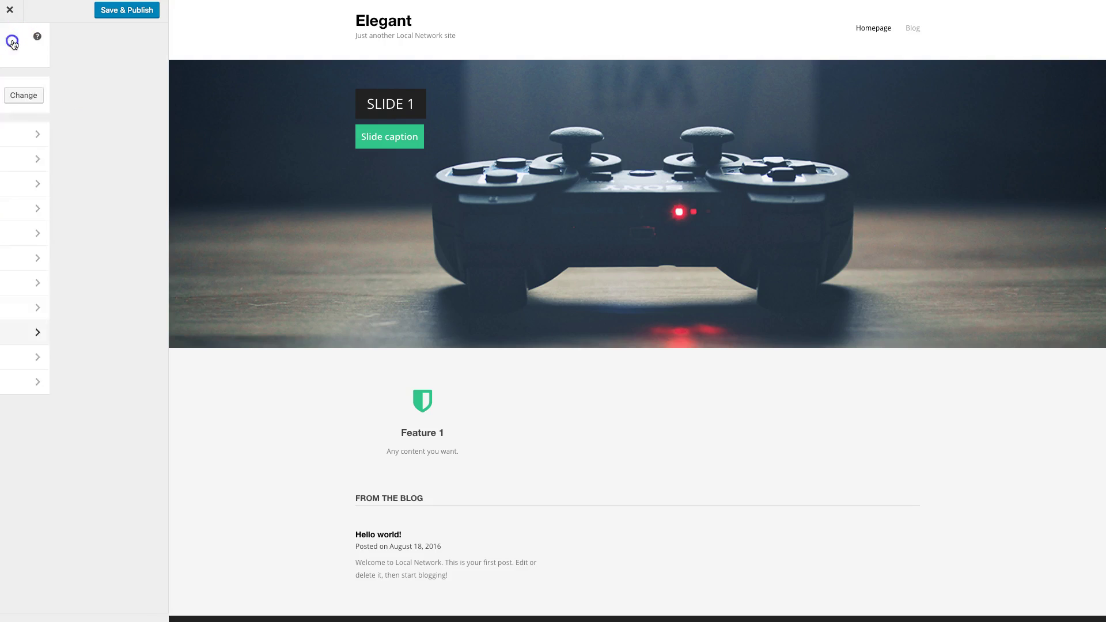
# Turn off the Read More Link in the Customizer's Blog options while previewing the Blog page.
pyautogui.click(78, 356)
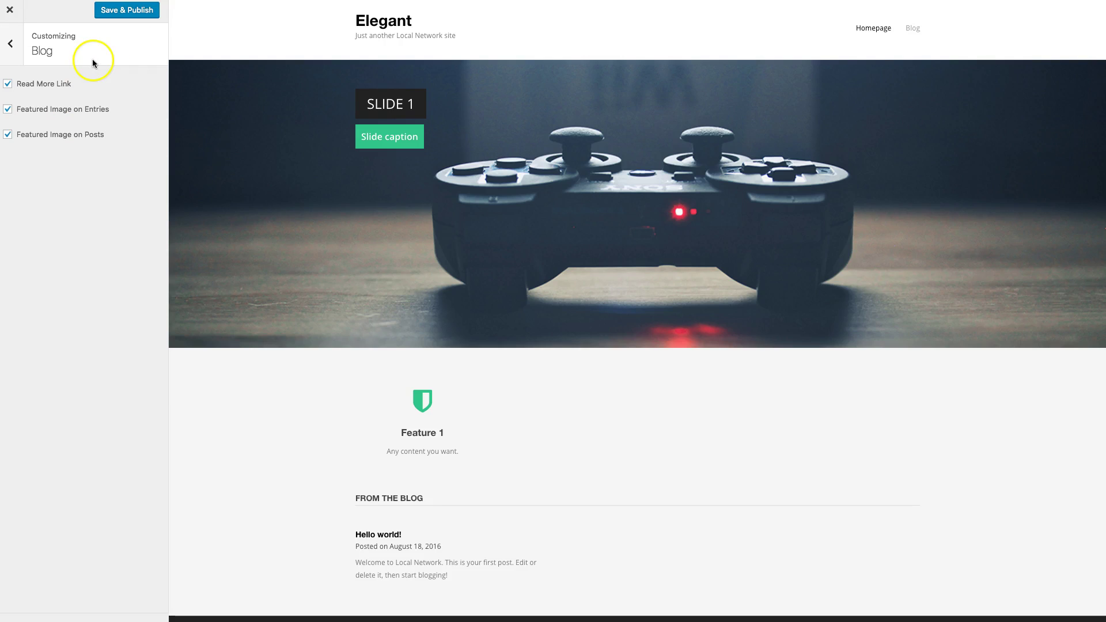
pyautogui.click(913, 28)
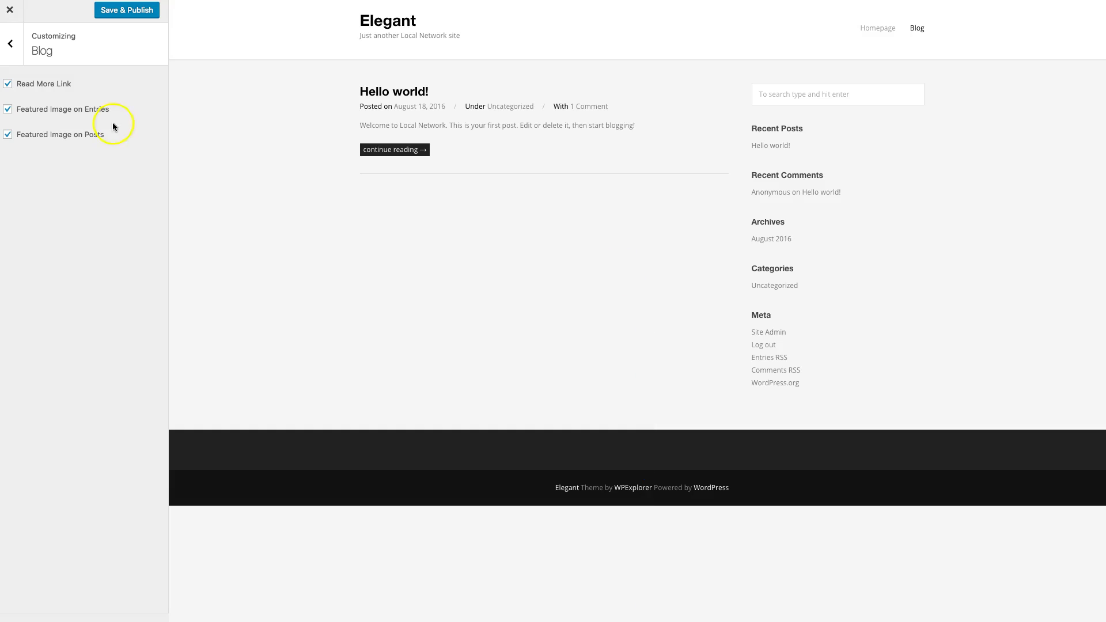
pyautogui.click(30, 85)
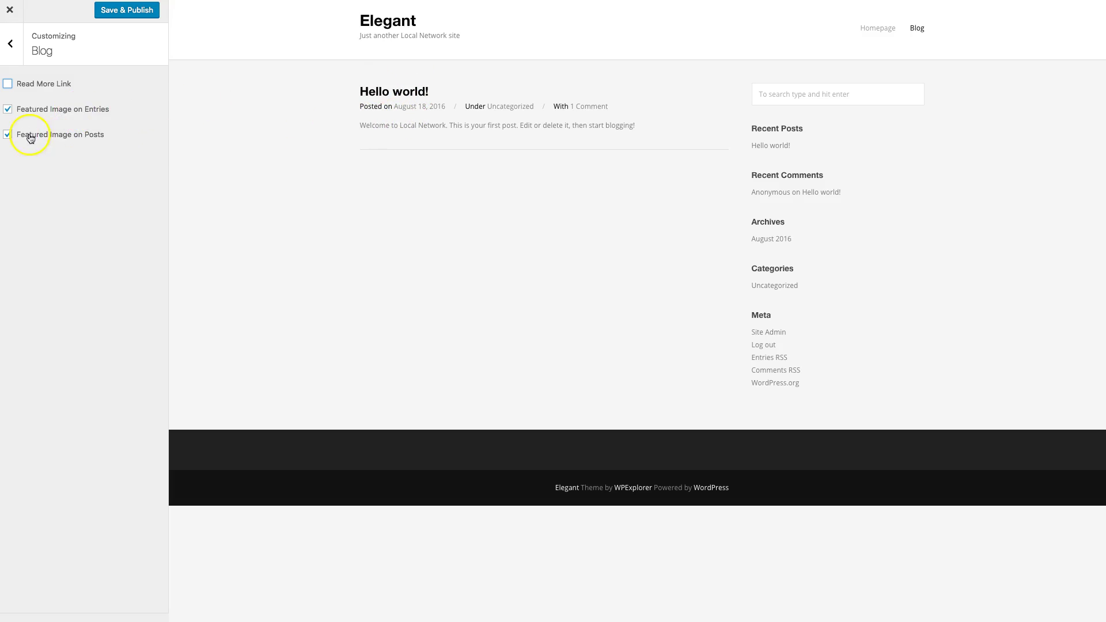
pyautogui.click(10, 43)
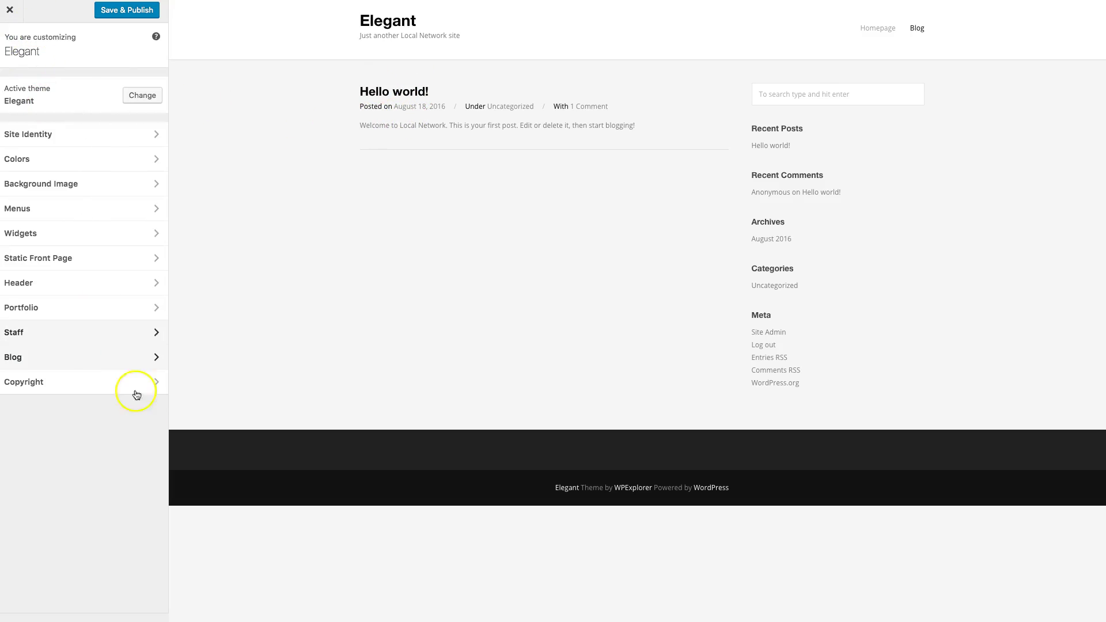
# Replace the Customizer's Custom Copyright text with "With your own custom text" and return to the main list of Customizer sections.
pyautogui.click(136, 385)
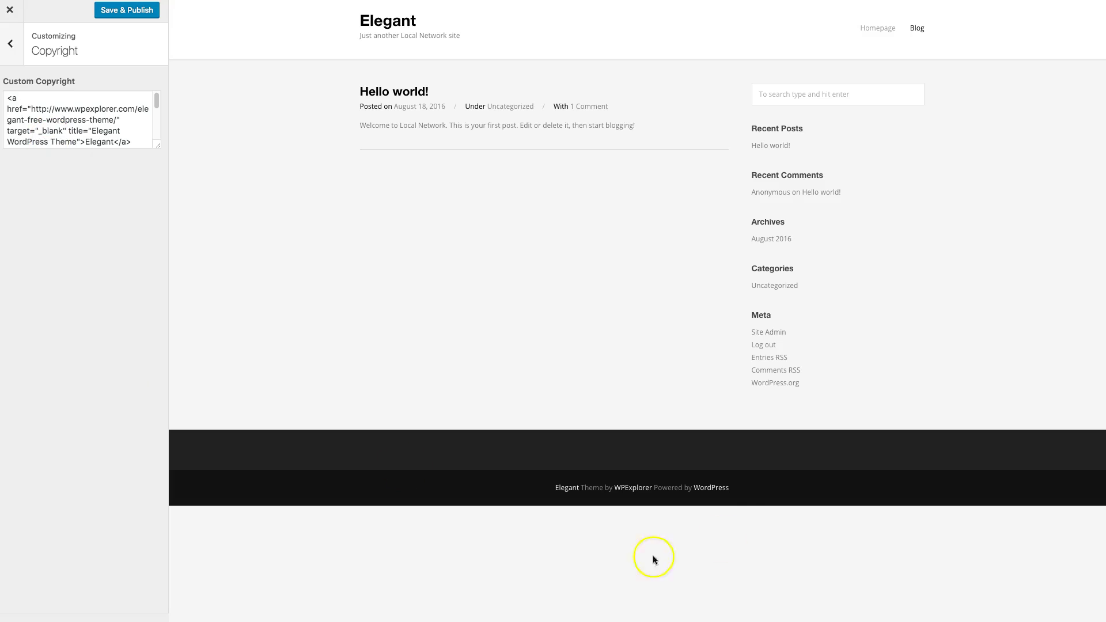
pyautogui.click(93, 125)
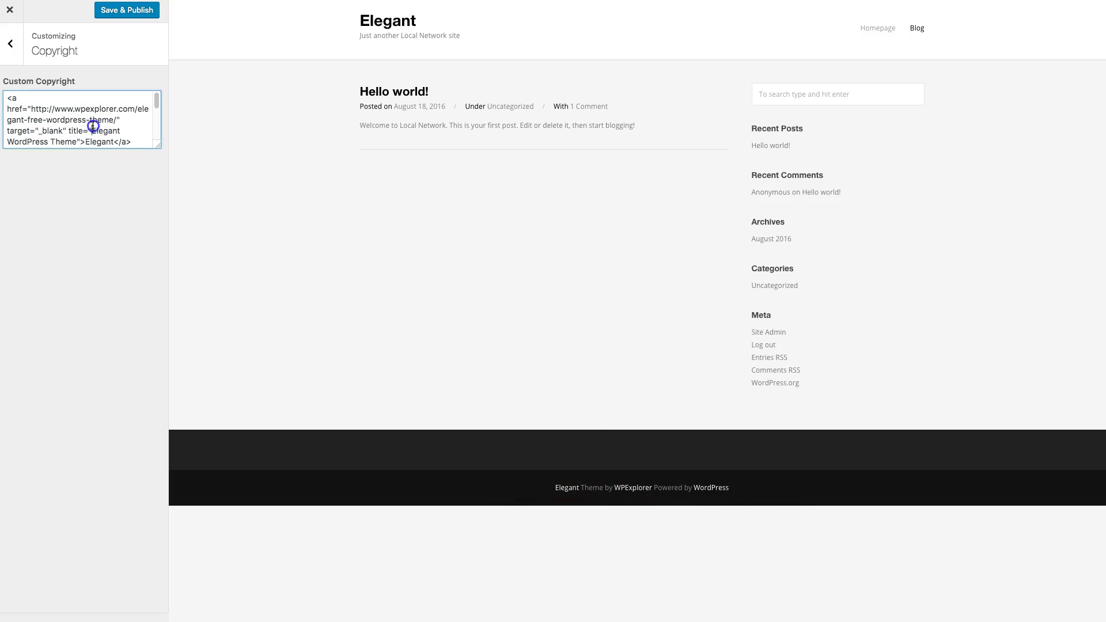
pyautogui.hotkey('ctrl', 'a')
pyautogui.write('With your own custom text')
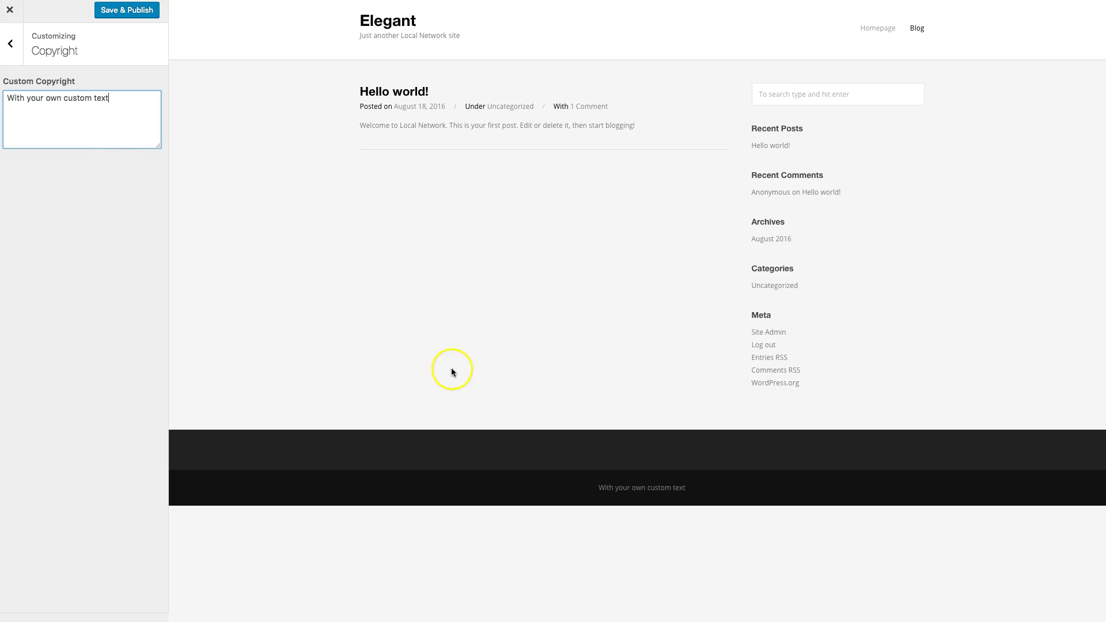
pyautogui.click(11, 44)
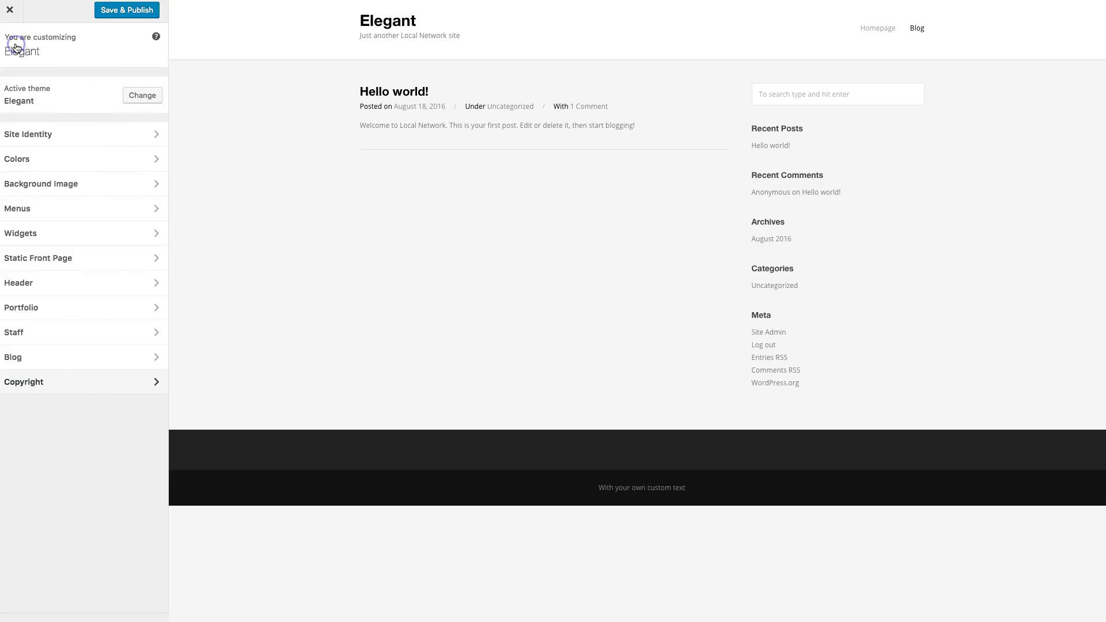